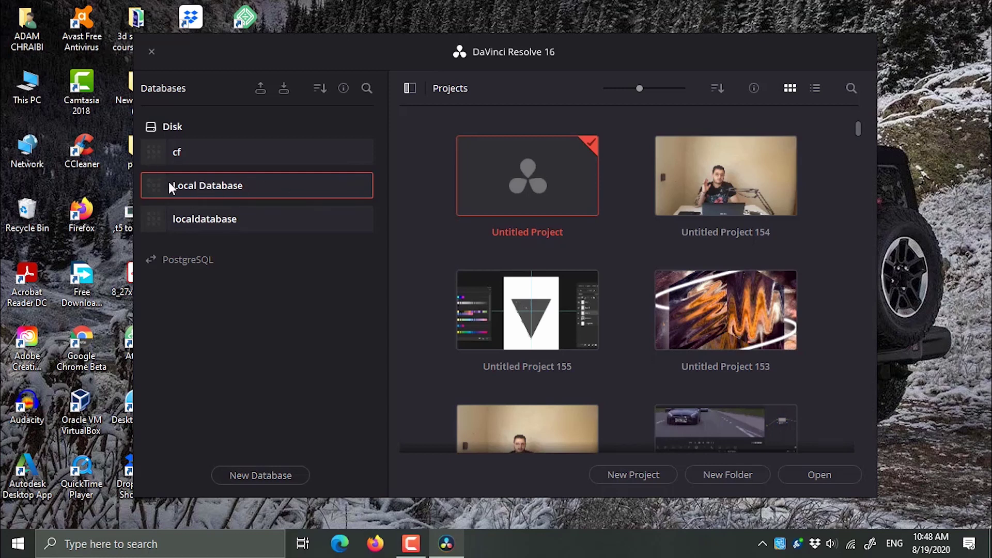
- Open the file location of Local Database and browse through its Resolve Projects, Users and admin folders
right_click(267, 192)
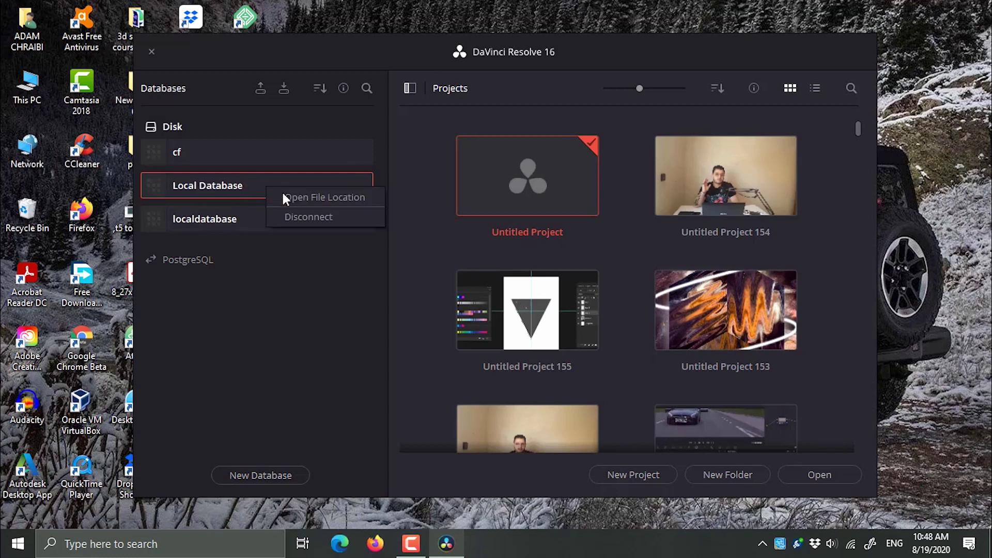
click(313, 198)
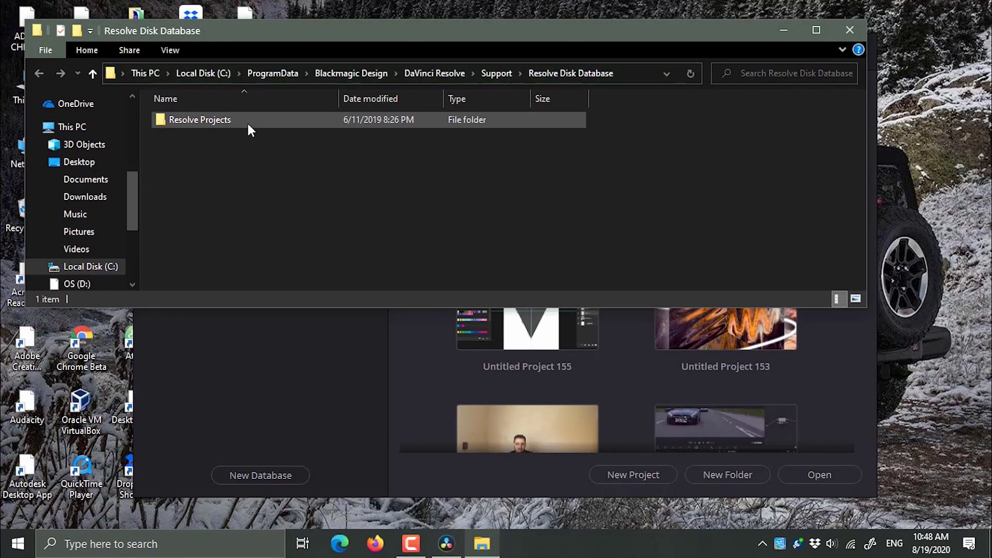
click(248, 123)
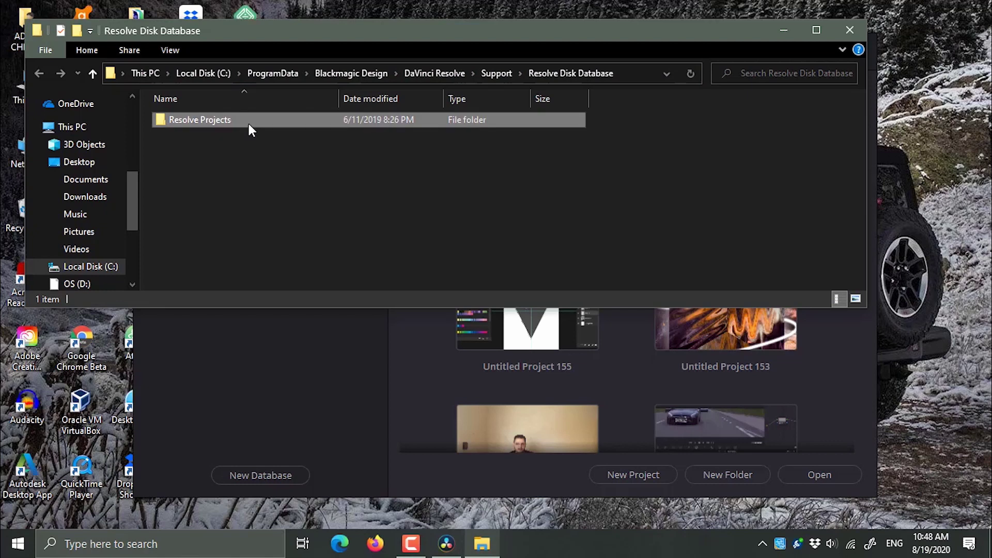
double_click(249, 123)
click(249, 134)
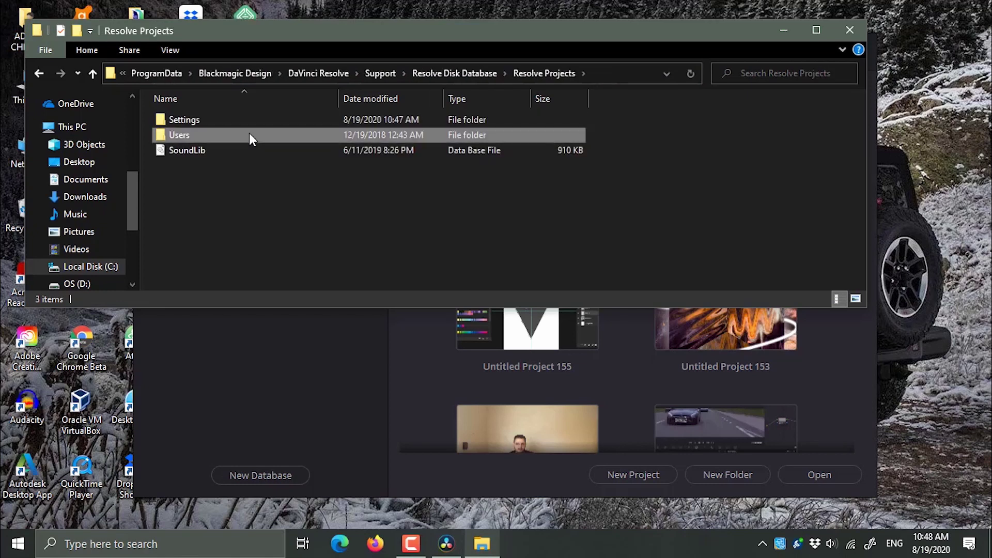
double_click(249, 134)
click(258, 122)
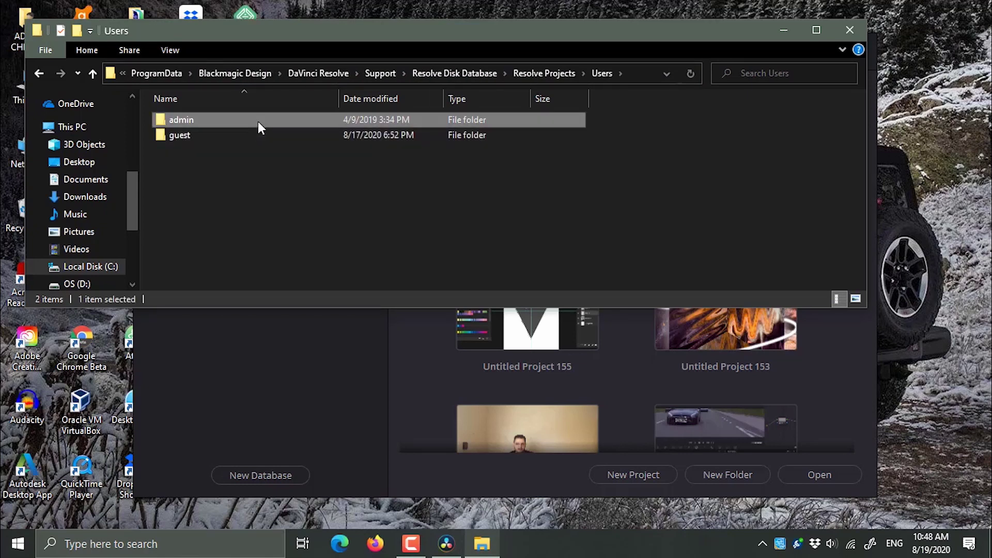
double_click(258, 122)
click(93, 71)
- Examine the project folders stored in the guest user's Projects folder and close the file window
click(181, 129)
double_click(181, 130)
click(193, 136)
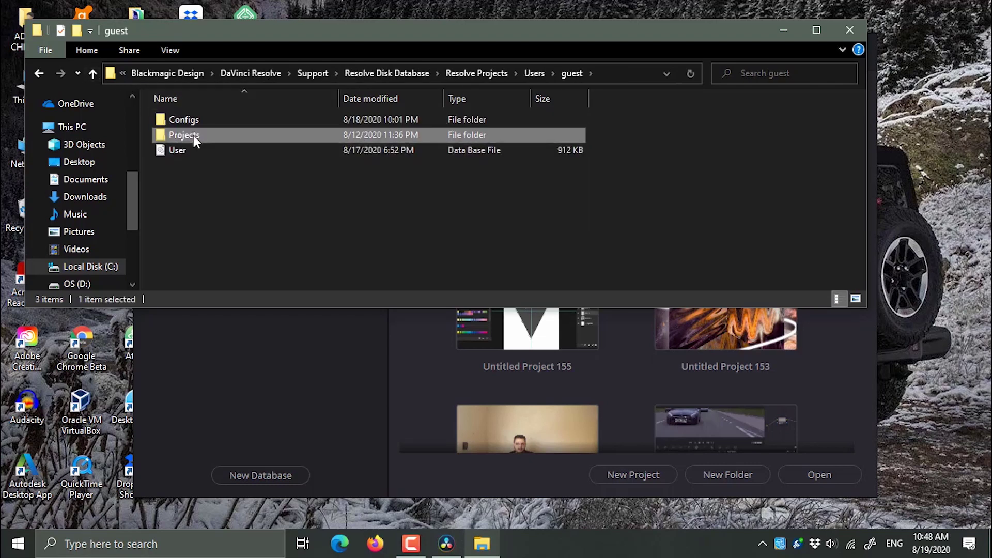
double_click(195, 136)
scroll(373, 168, down, 13)
scroll(373, 170, down, 19)
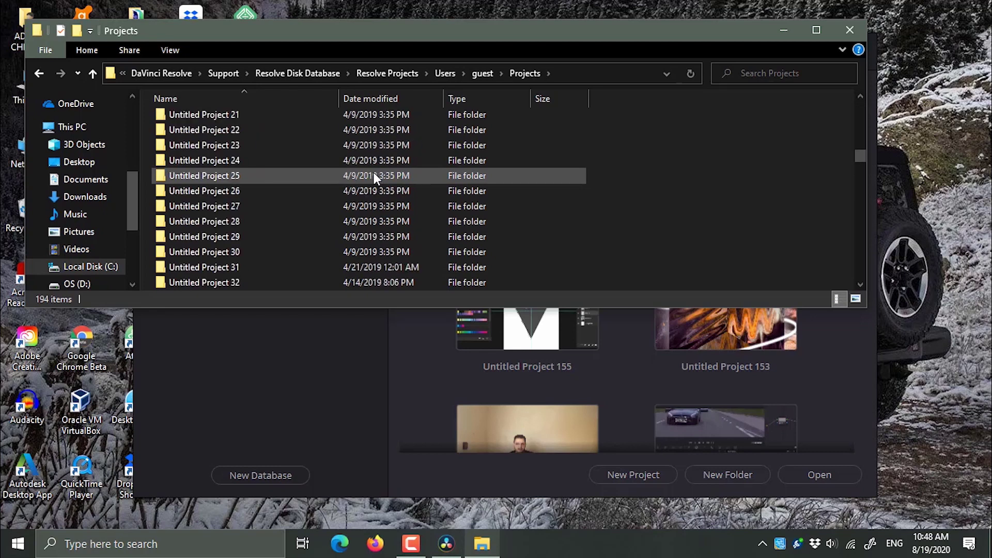
click(850, 30)
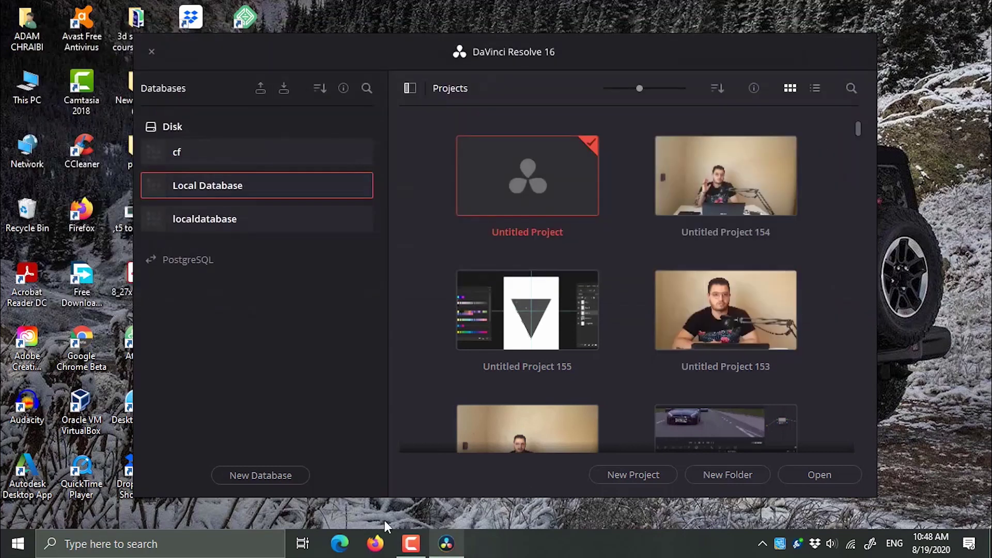
- Begin a new database in Create mode with the Disk type, naming it fde
click(261, 476)
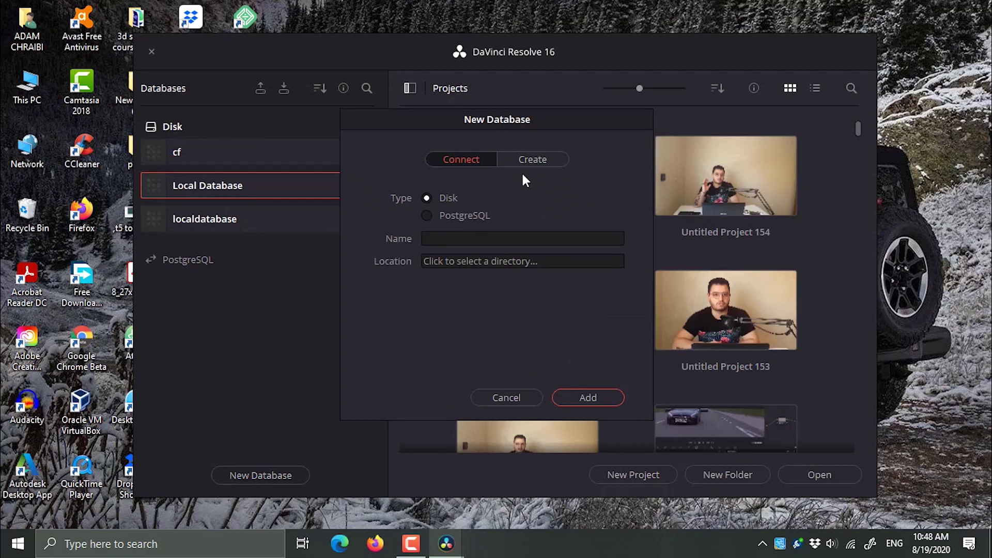
click(538, 160)
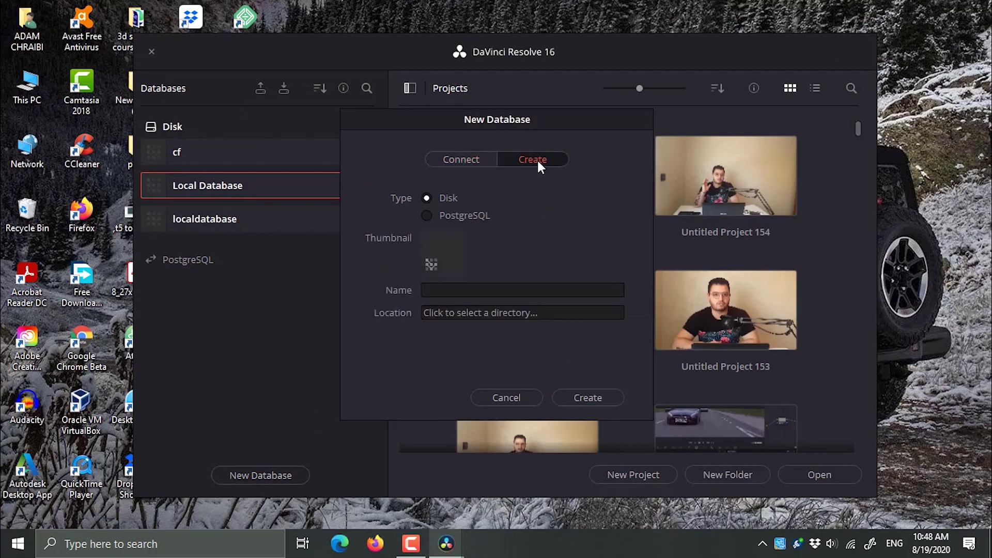
click(482, 290)
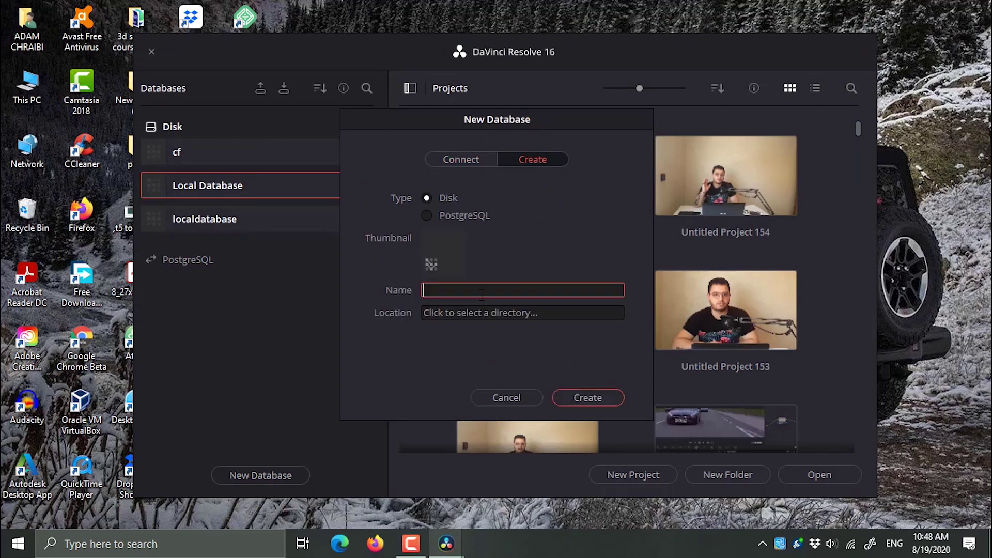
text(fde)
- Make a folder named df on the DATA (F:) drive and create the database with that folder as its location
click(553, 311)
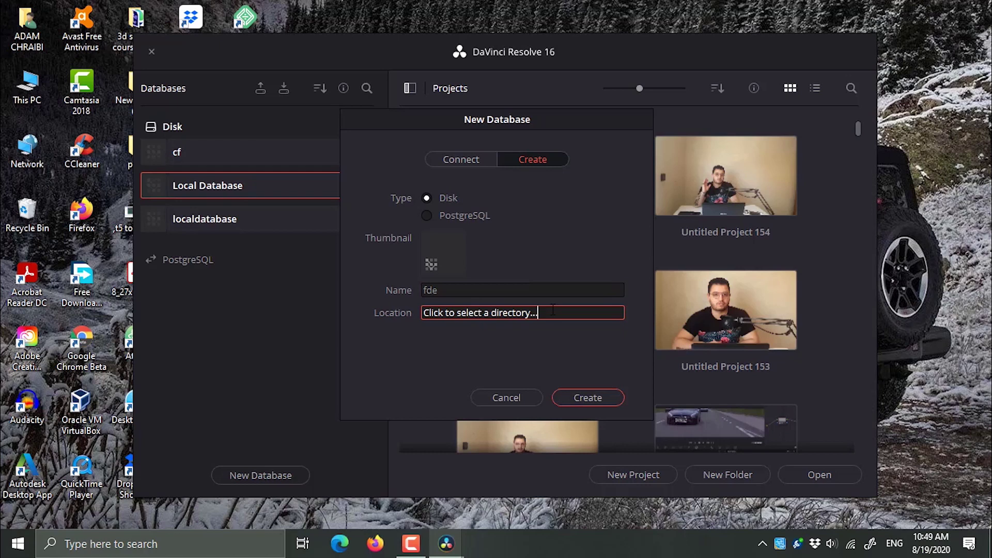
click(553, 311)
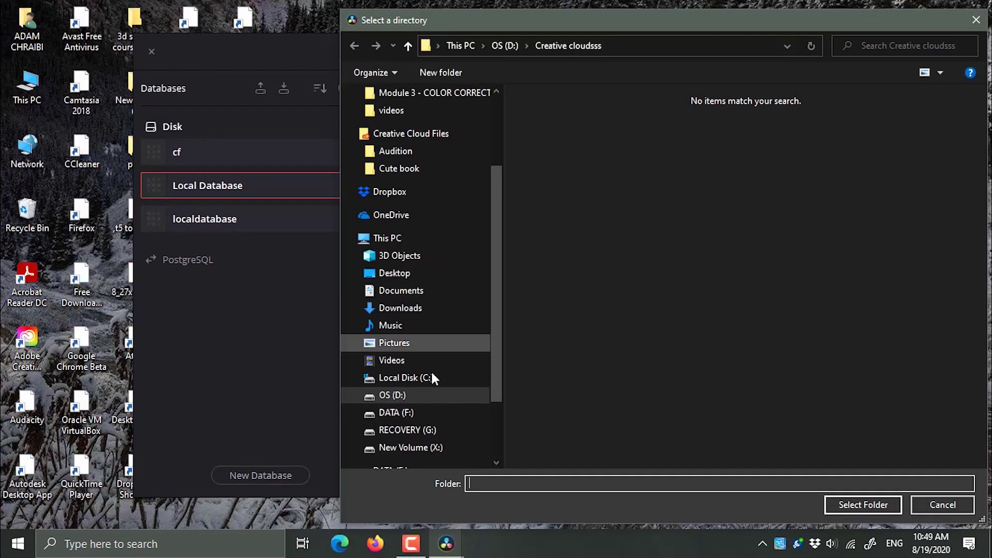
click(394, 414)
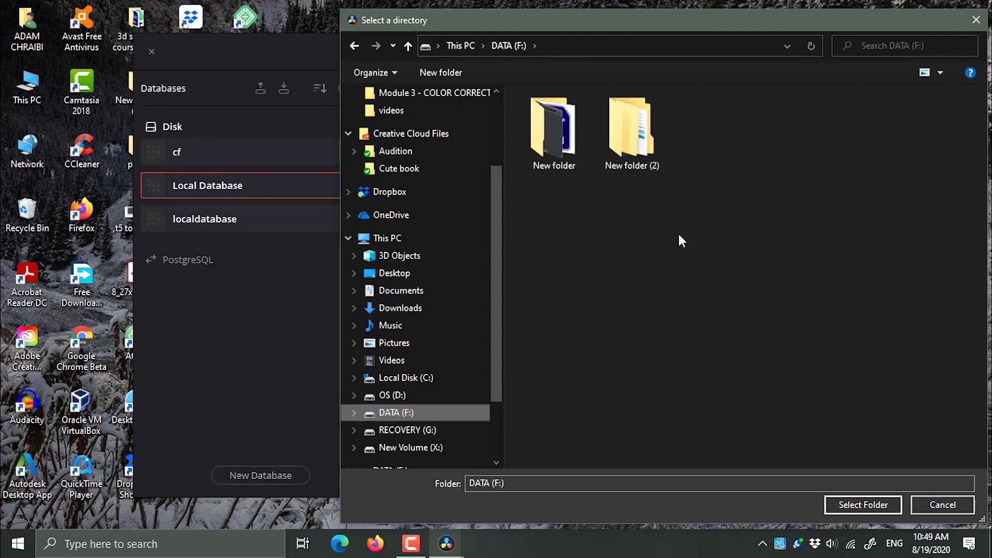
right_click(631, 239)
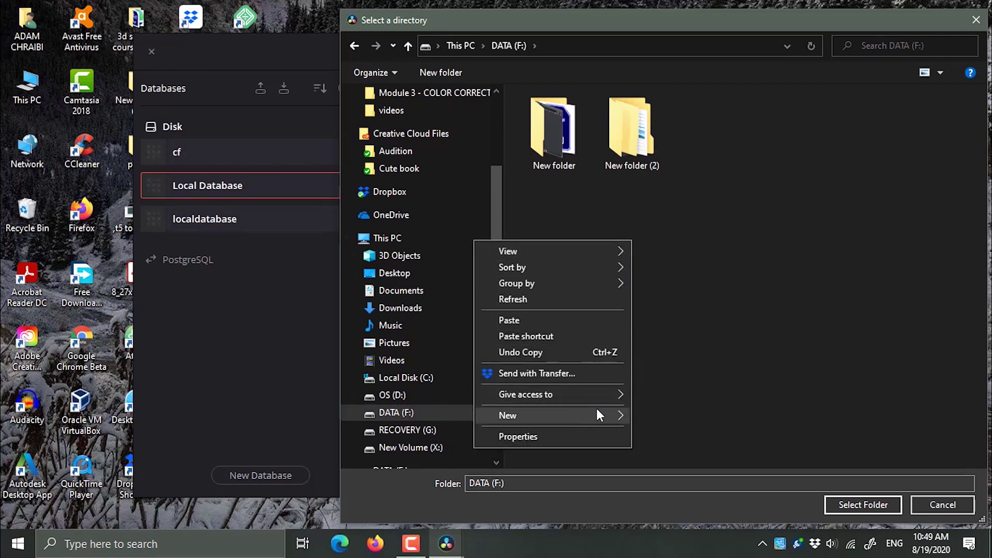
mouse_move(595, 414)
click(730, 221)
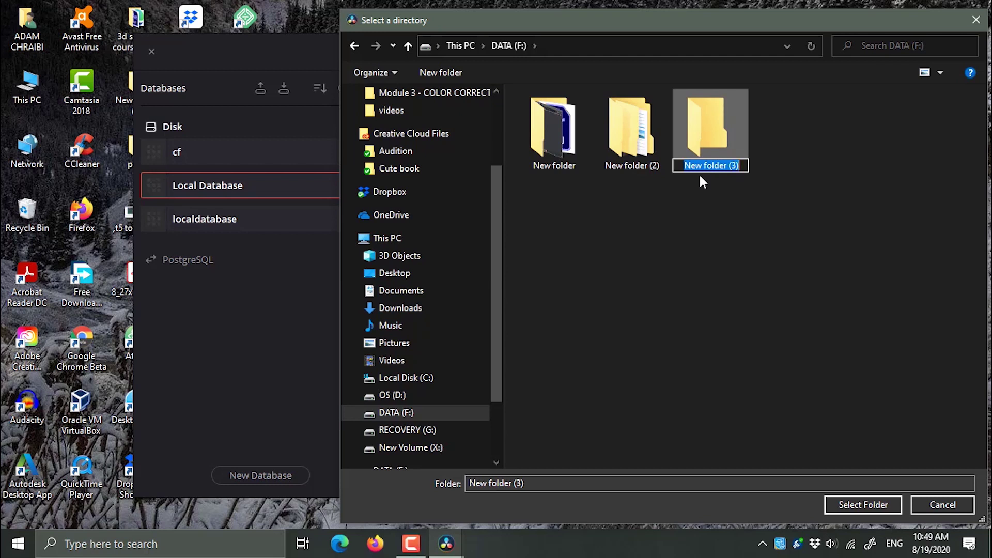
text(d)
key(Return)
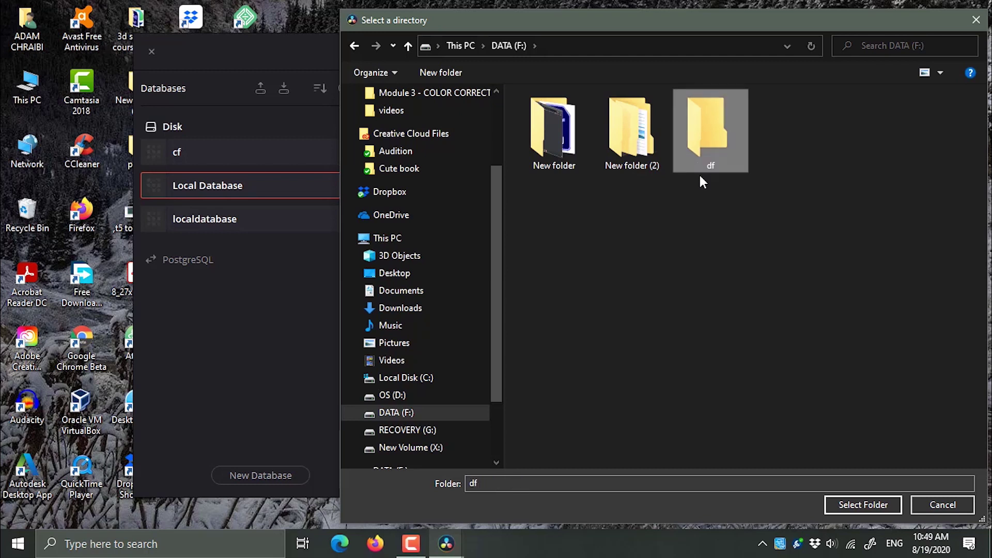
click(870, 507)
click(607, 397)
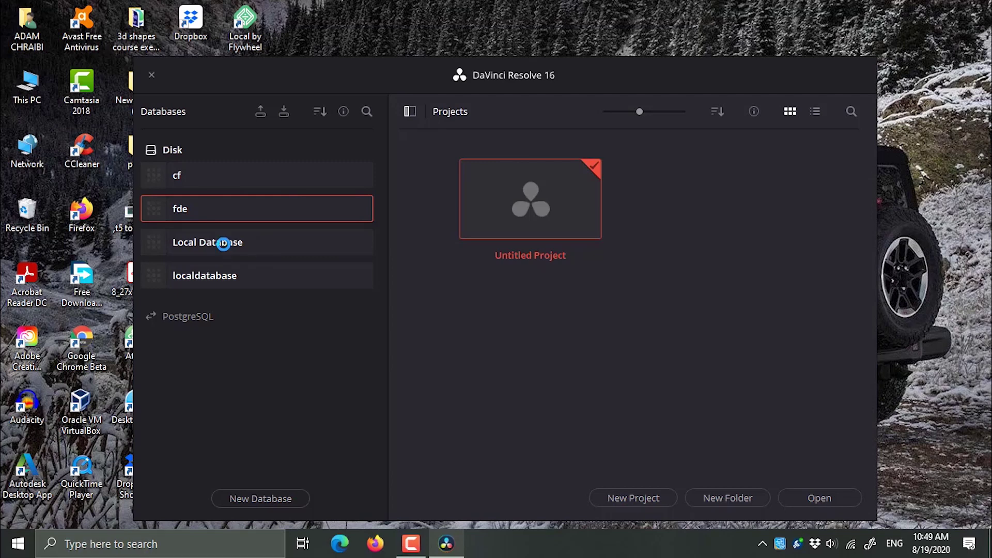
- Switch to Local Database and show its projects as a list, moving the project manager window higher on the desktop
click(224, 243)
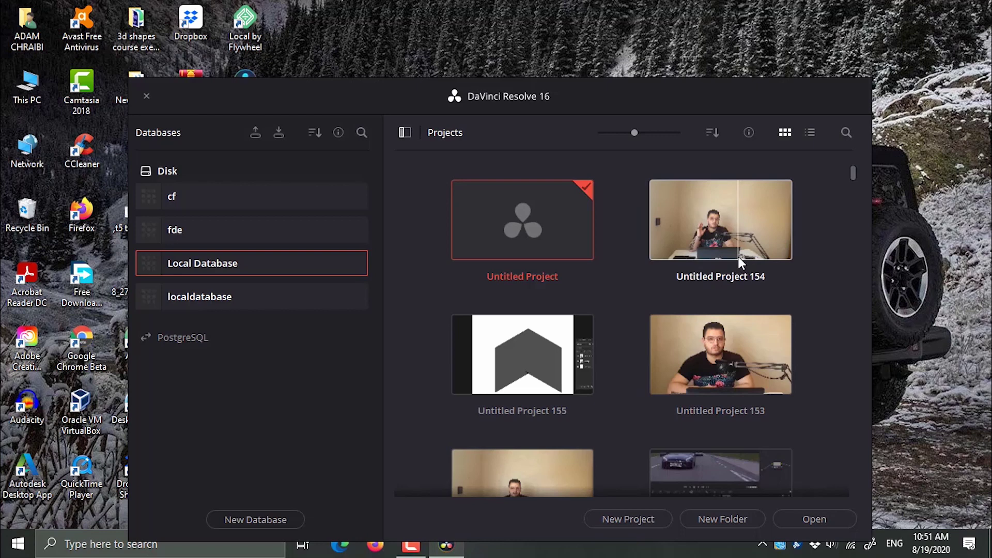
click(809, 132)
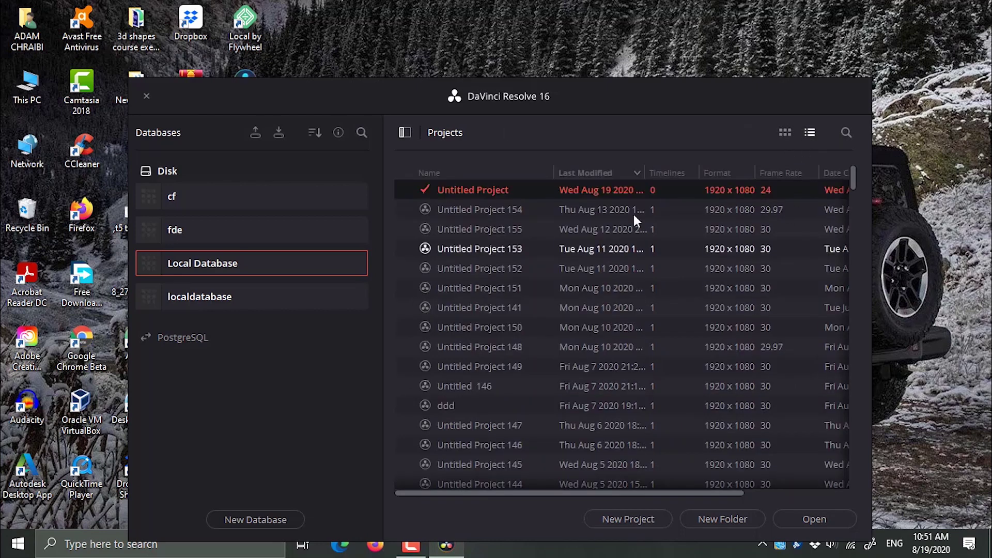
drag(692, 83, 711, 29)
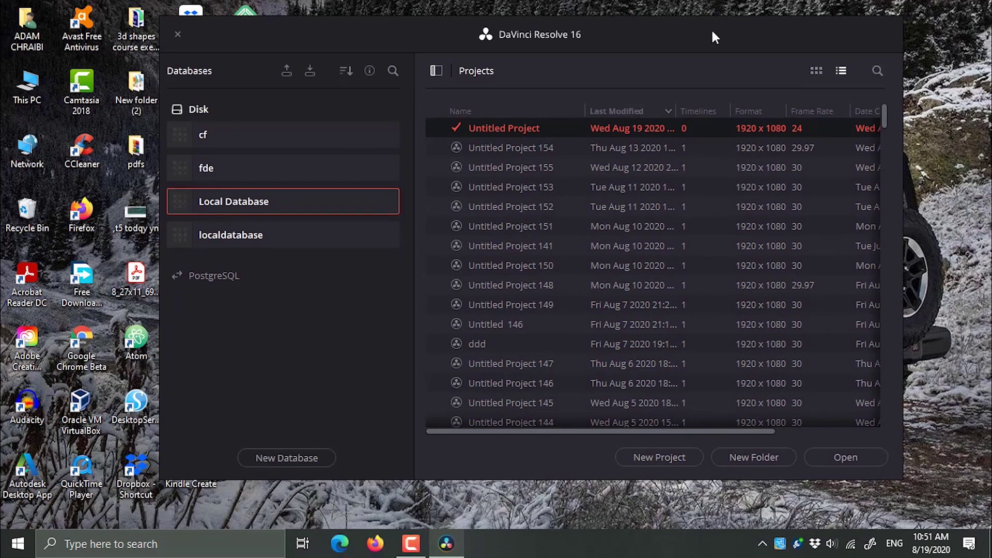
- Create a new project named Fitness in Local Database
click(654, 465)
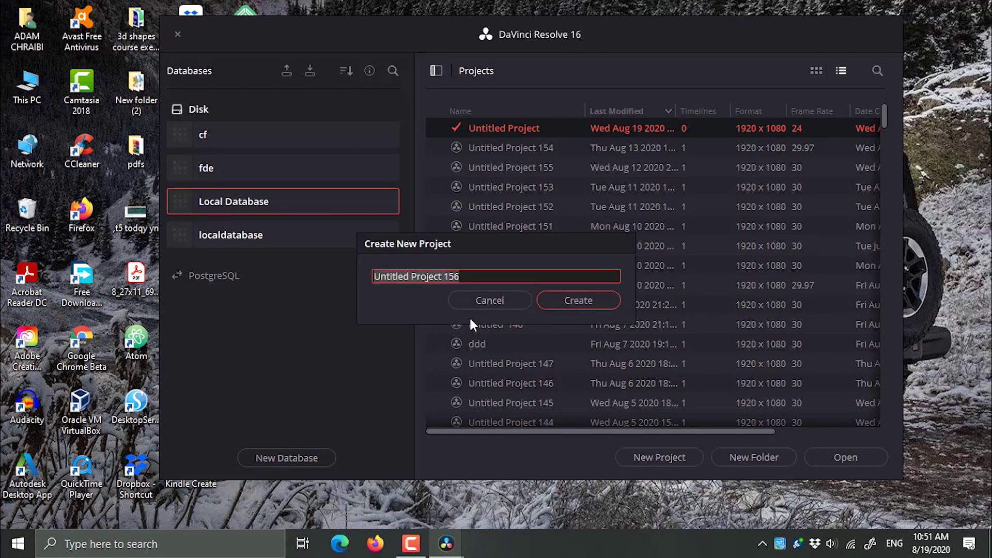
text(Fitness)
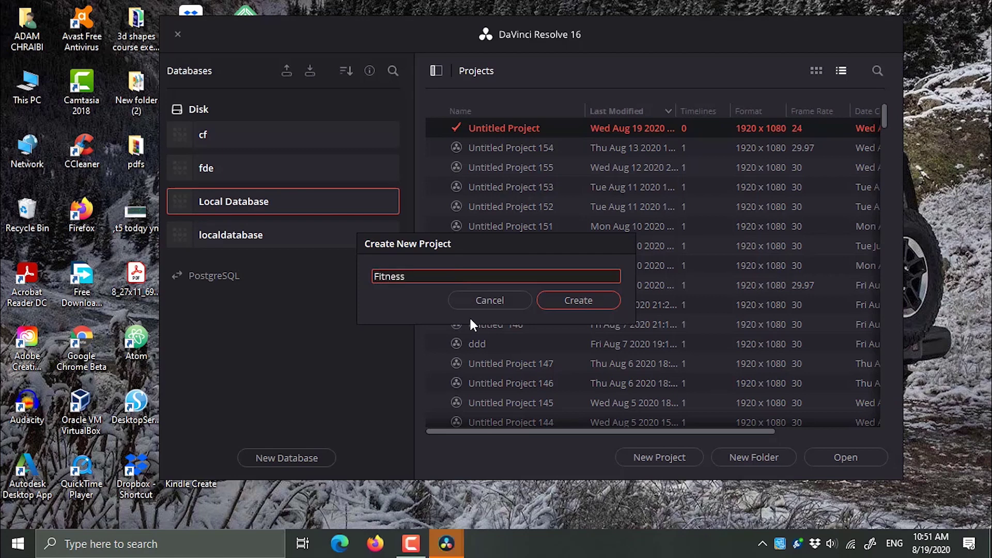
click(592, 298)
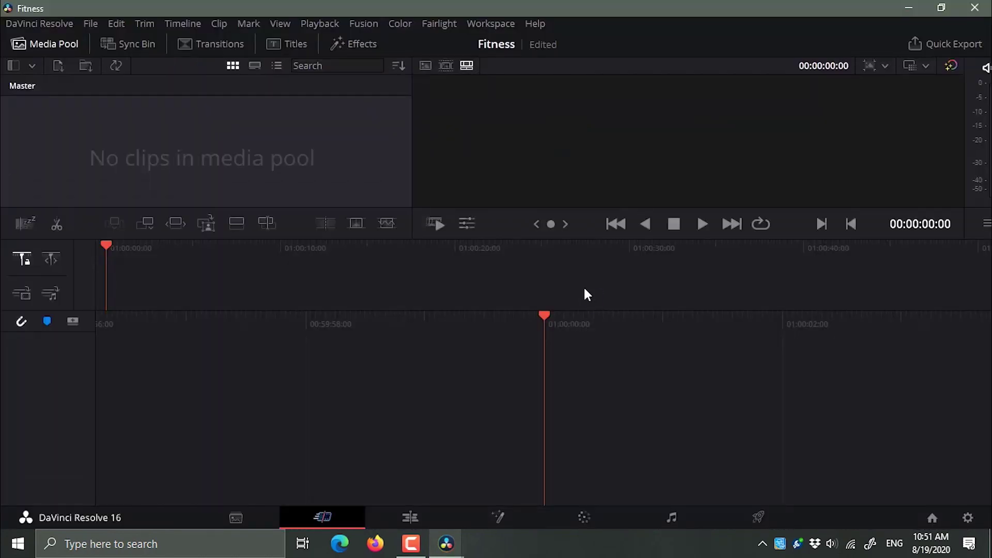
- Switch to the Edit page and make the program window full screen
click(410, 518)
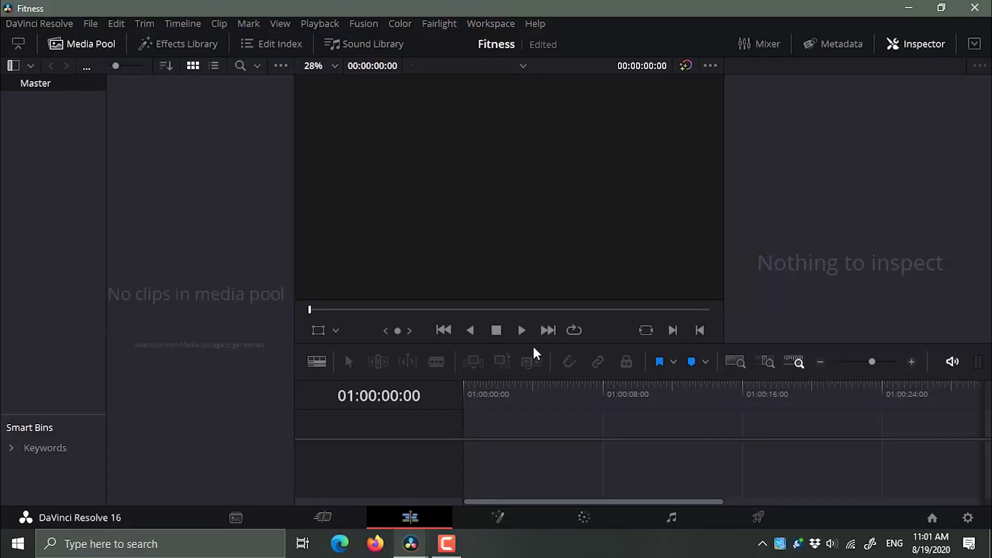
click(471, 24)
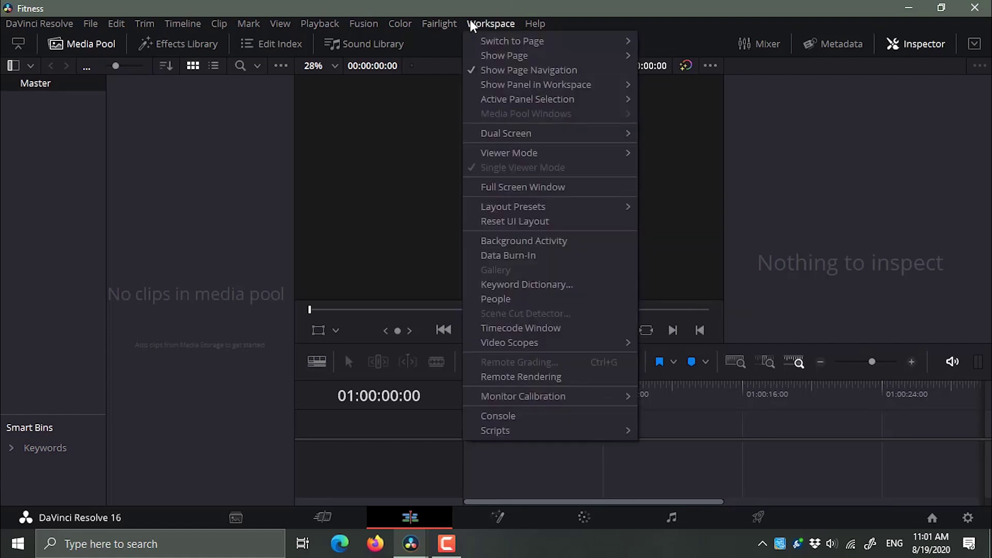
click(554, 187)
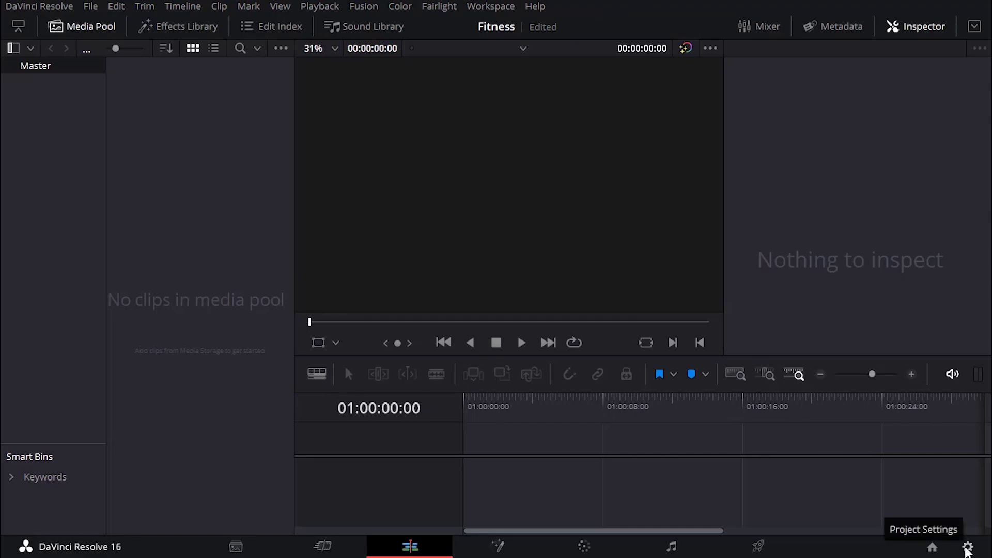
- Review the available timeline resolutions in the project's Master Settings and close the settings without saving
click(967, 547)
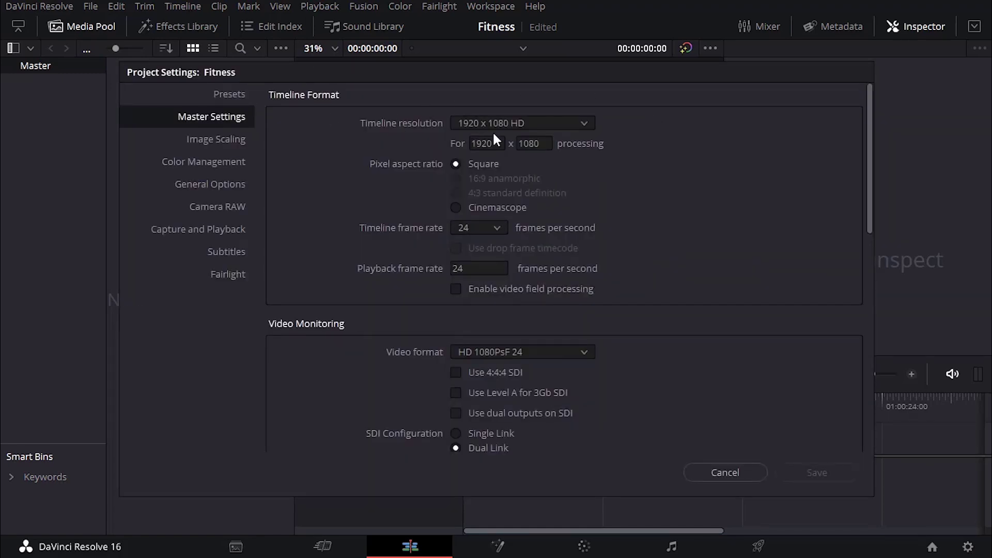
click(548, 126)
scroll(547, 181, up, 2)
scroll(544, 175, down, 1)
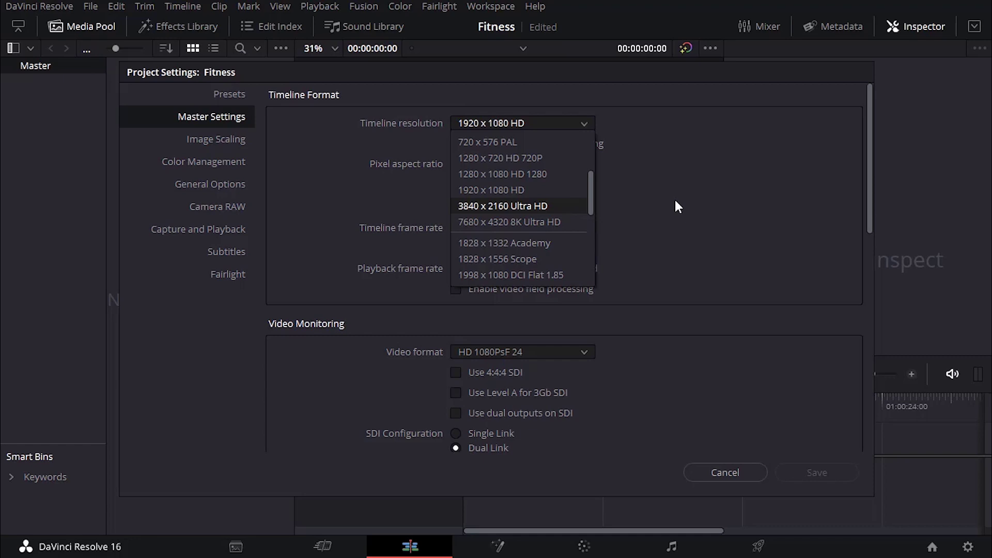
click(675, 215)
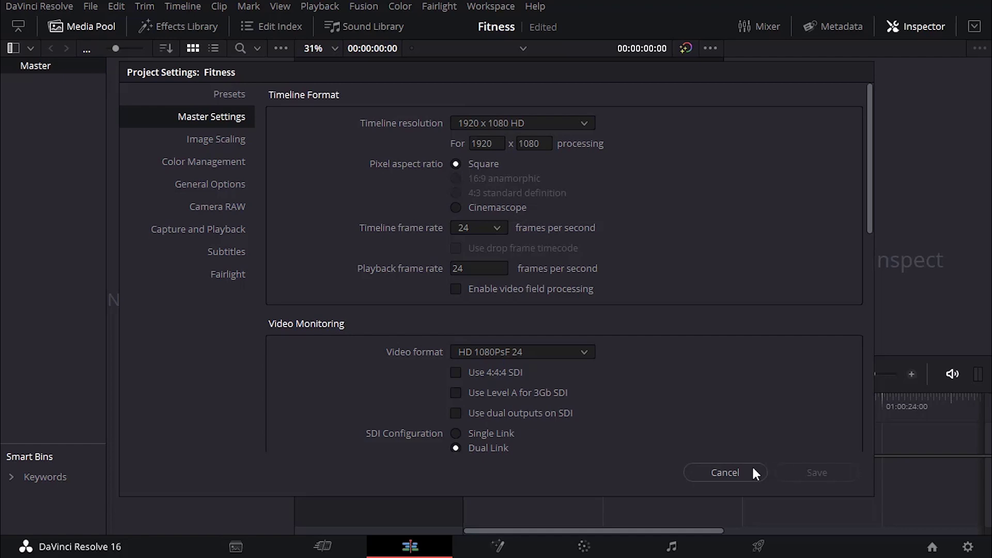
click(723, 473)
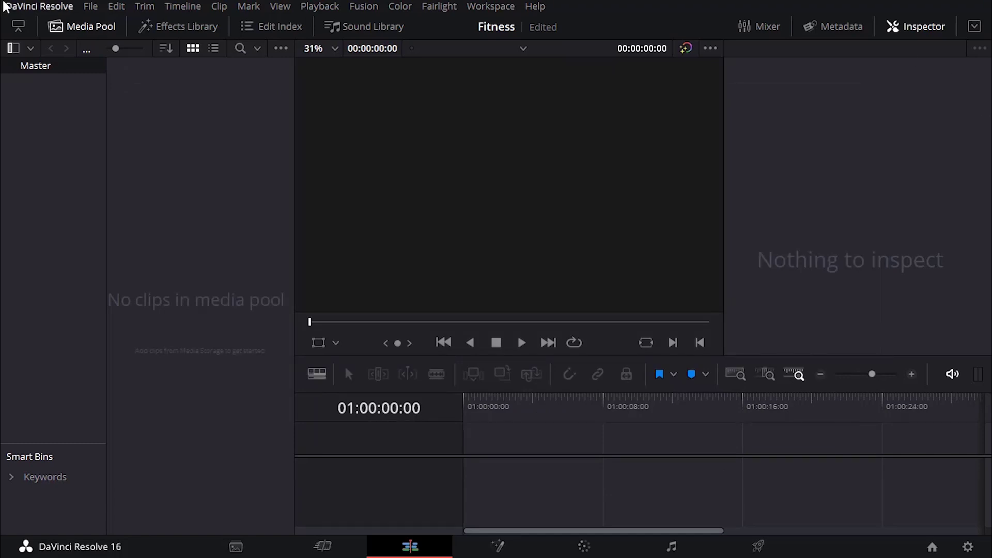
- Open the system preferences and show the Media Storage locations
click(28, 6)
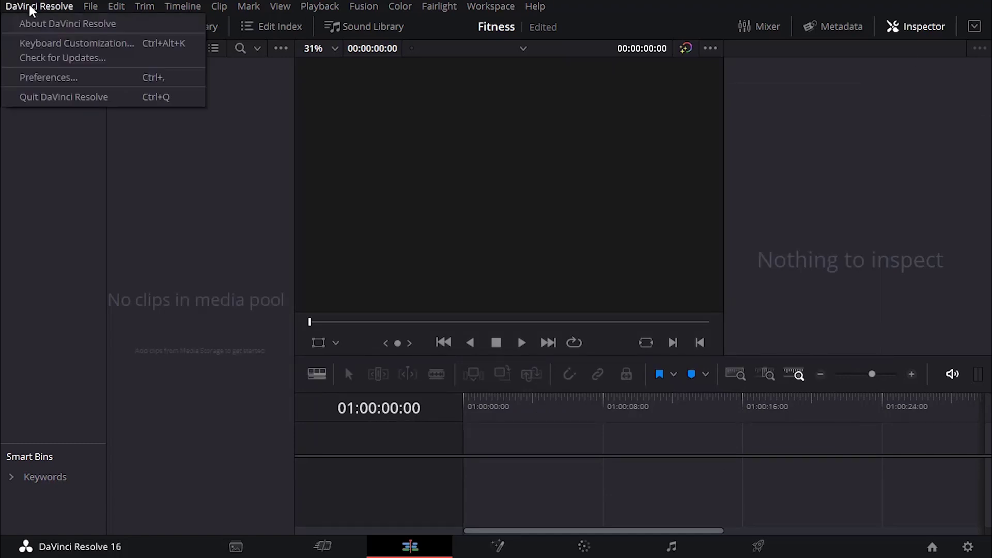
click(49, 79)
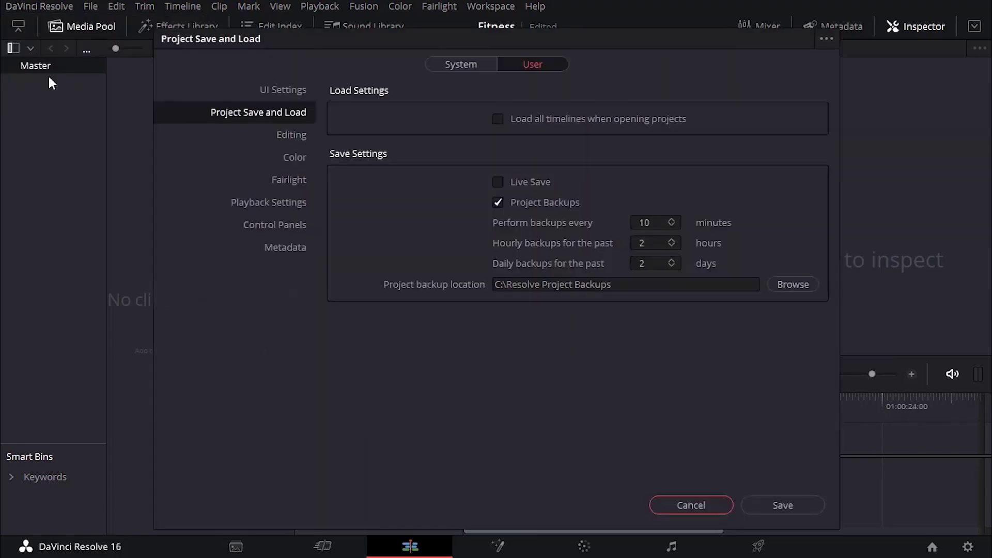
click(467, 70)
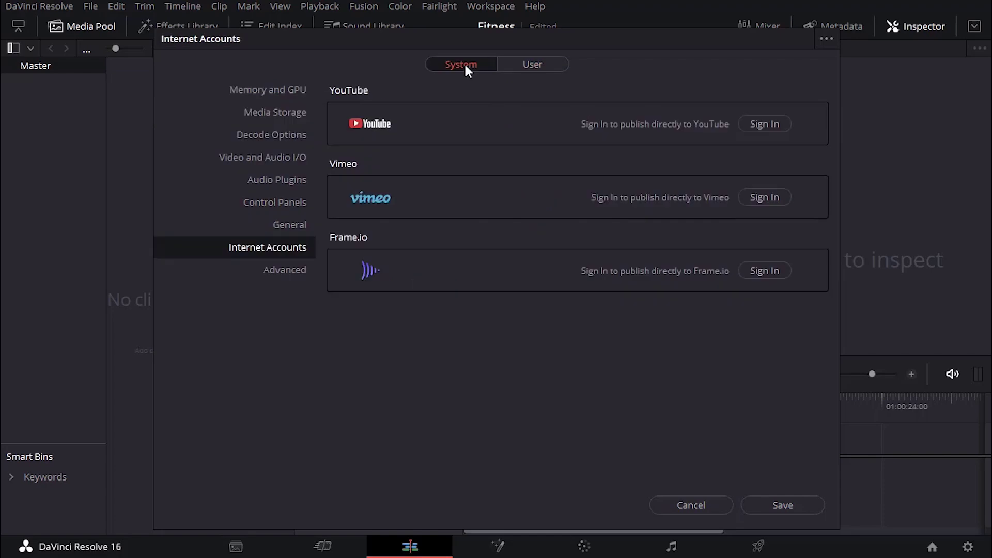
click(285, 116)
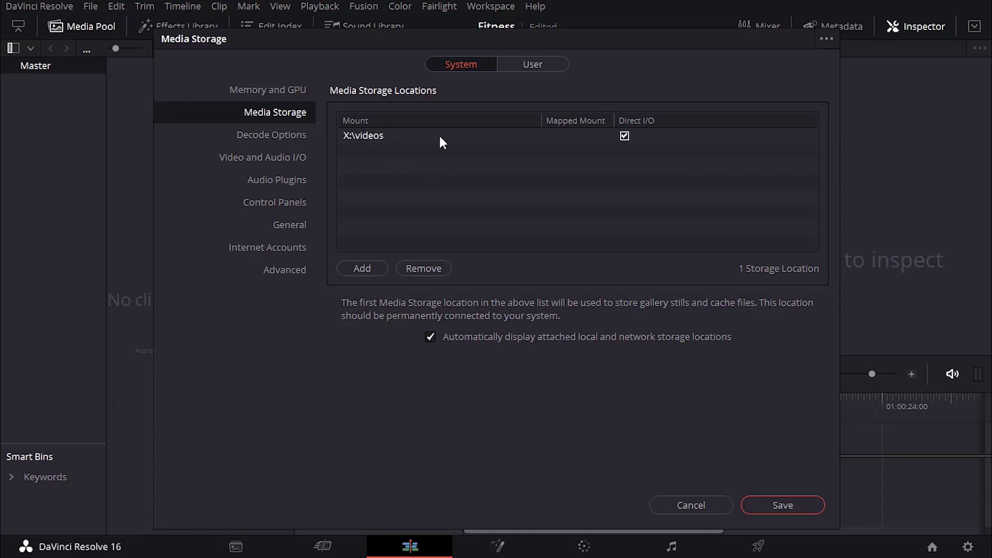
- Add the C:\ drive to the media storage locations and remove it again
click(363, 268)
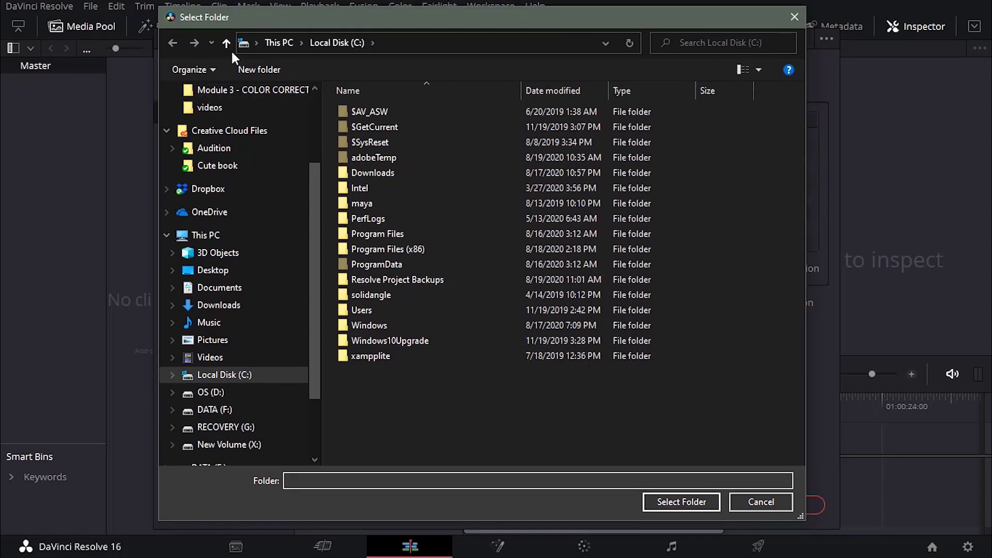
click(227, 45)
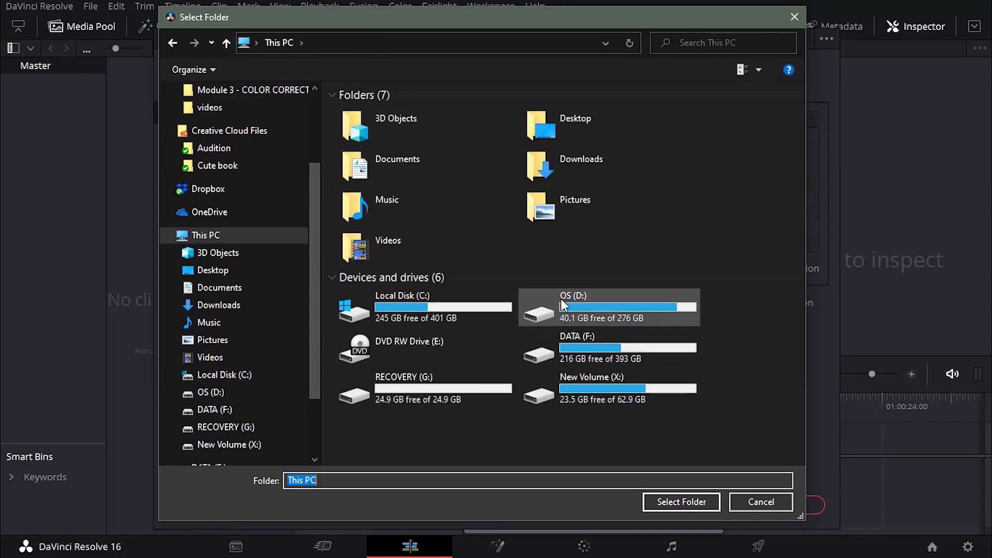
click(442, 311)
click(692, 506)
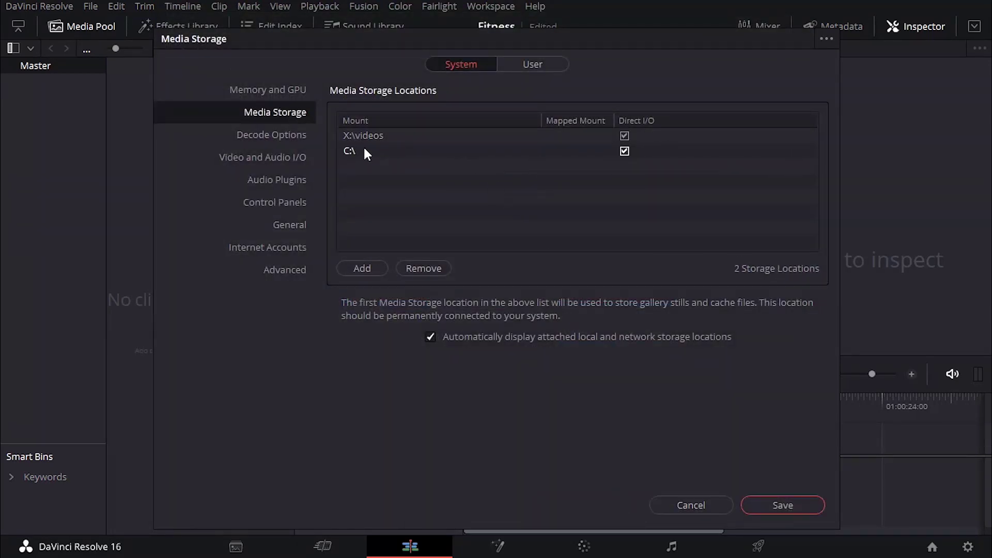
click(425, 270)
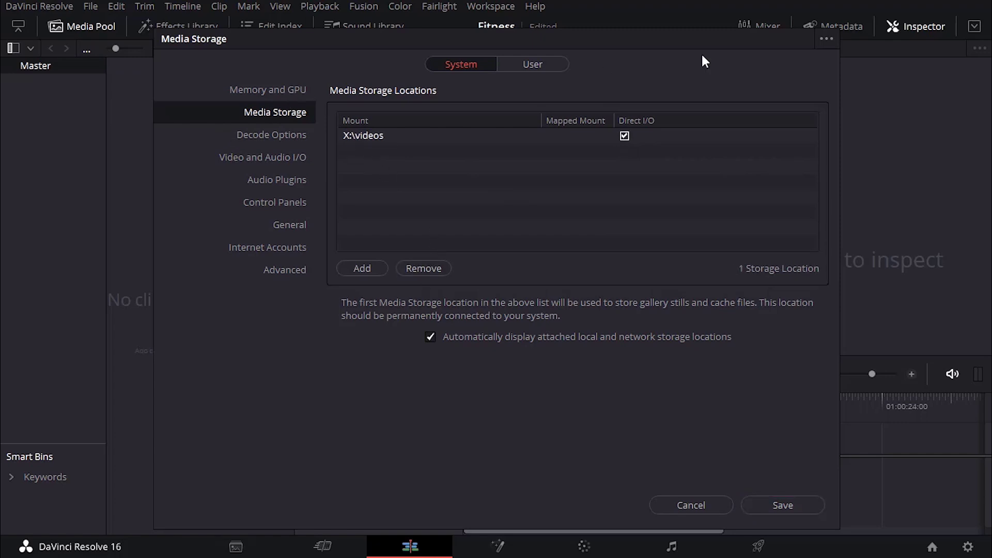
- Review the Internet Accounts and the user's Project Save and Load preferences, and close the preferences by saving them
click(283, 251)
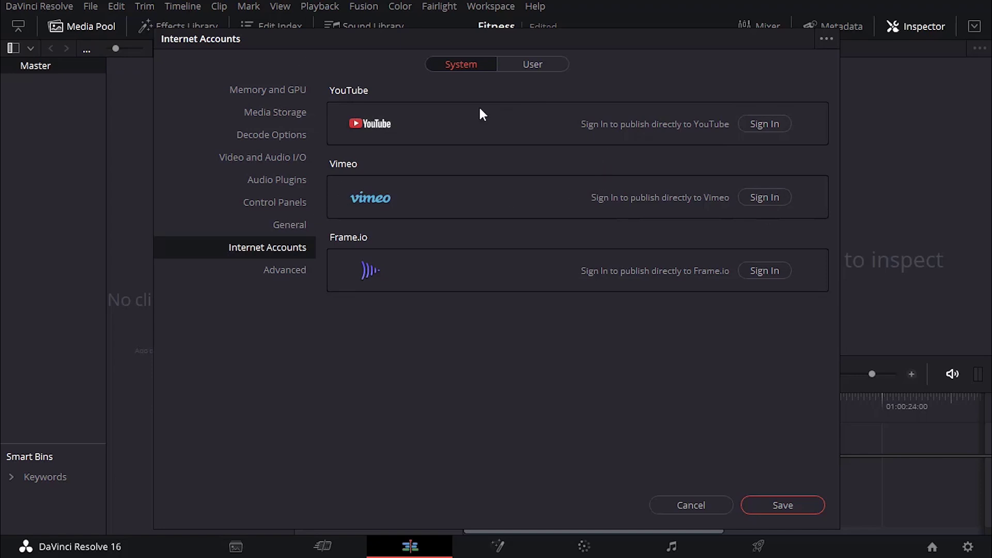
click(542, 64)
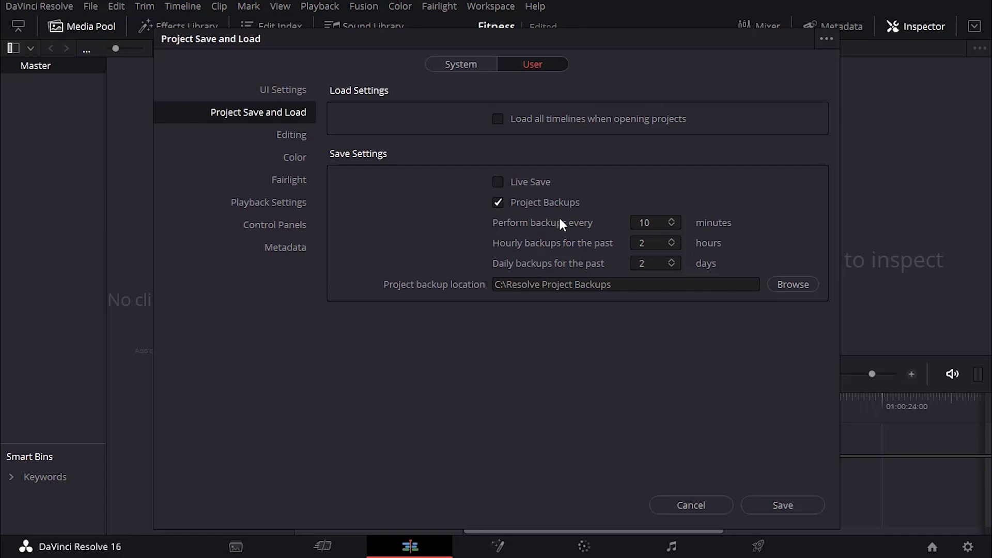
click(805, 505)
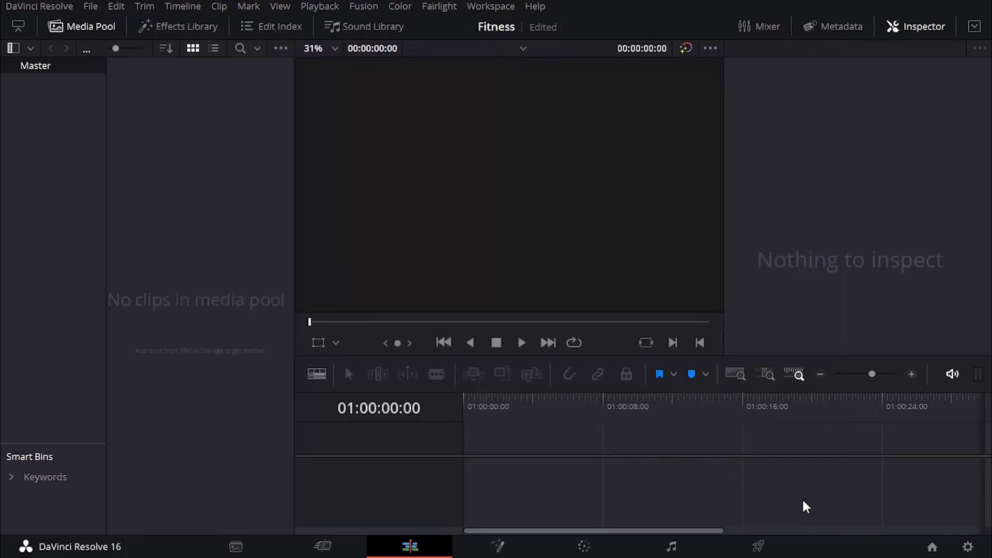
- Import the three AdobeStock clips from the desktop folder Color correction crash course files, changing the timeline frame rate to match the clips
click(92, 7)
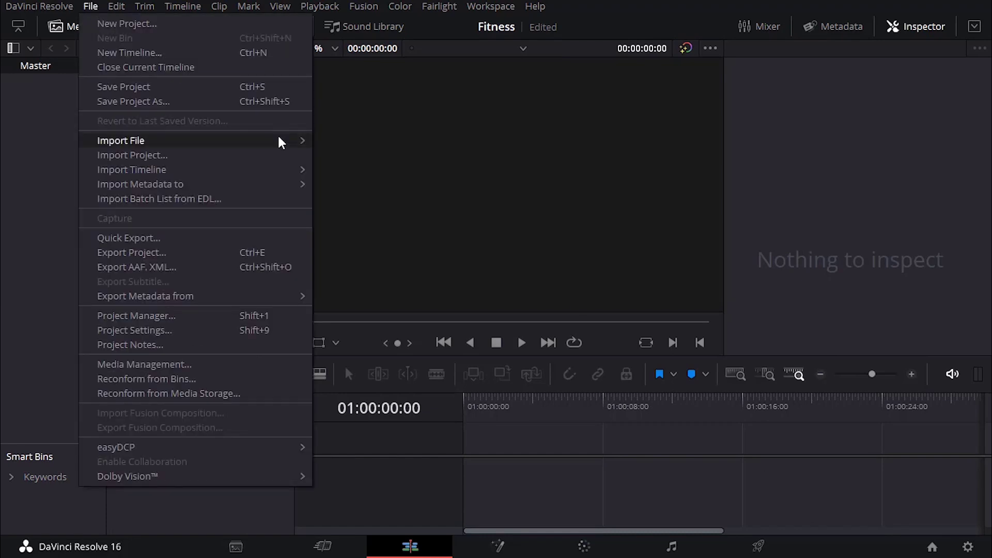
mouse_move(280, 143)
click(383, 145)
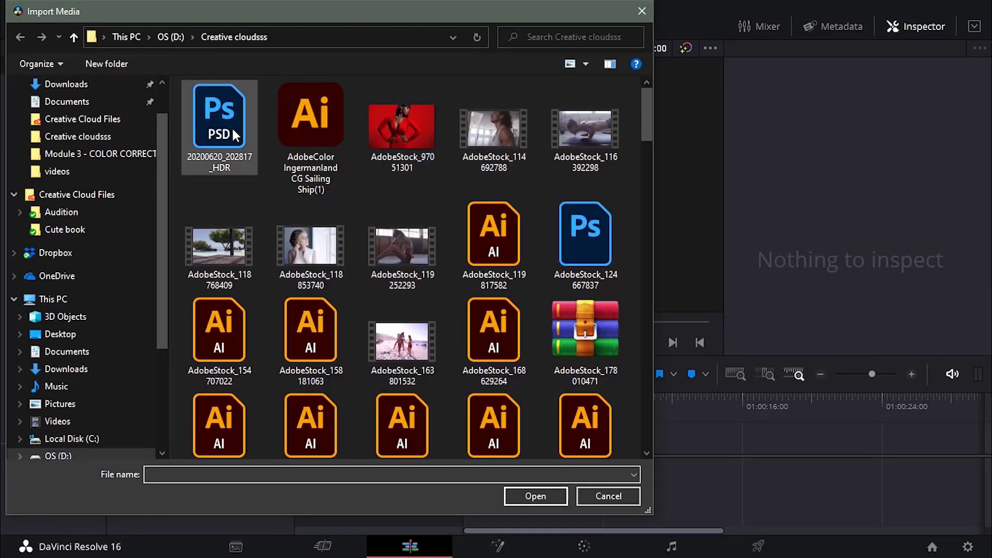
scroll(86, 127, up, 1)
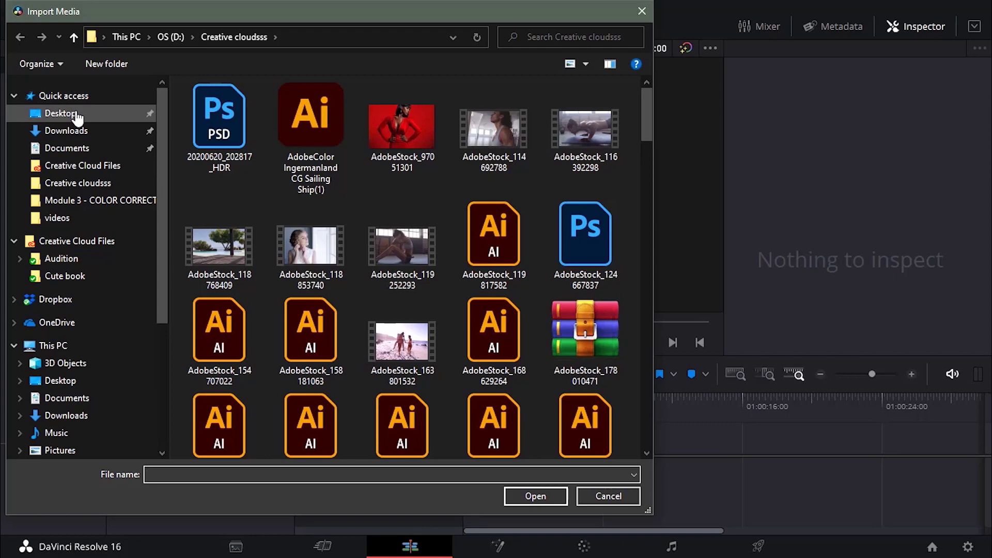
click(80, 113)
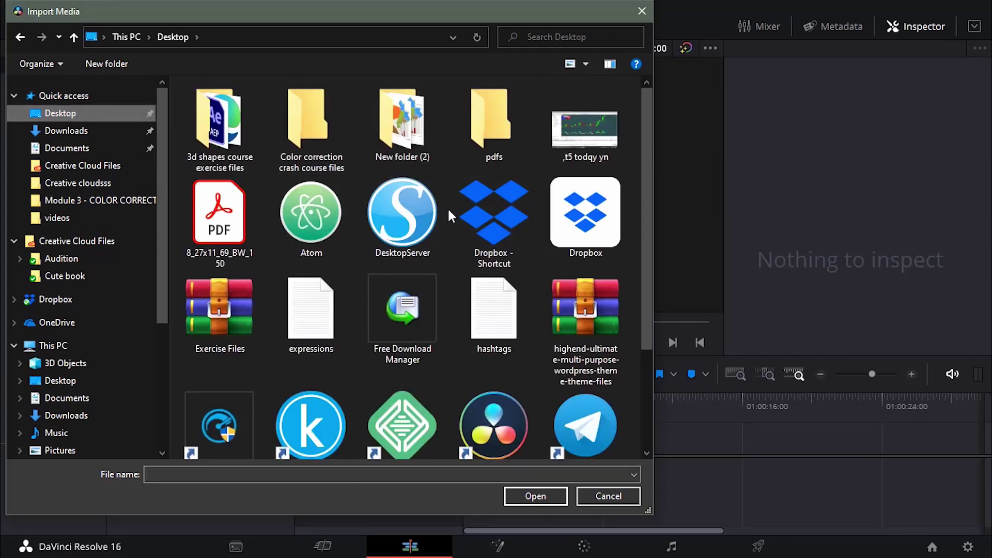
scroll(447, 209, down, 2)
scroll(449, 222, up, 2)
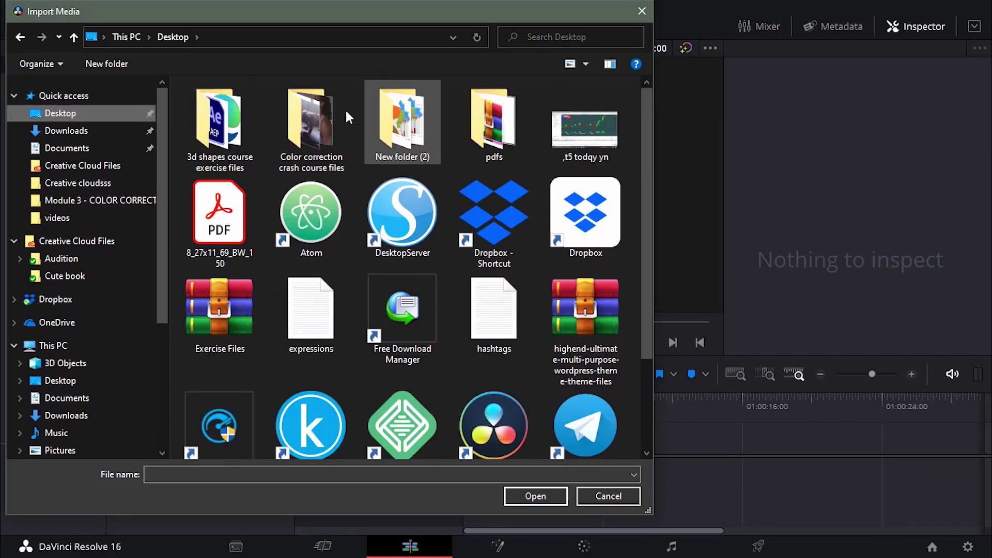
double_click(317, 122)
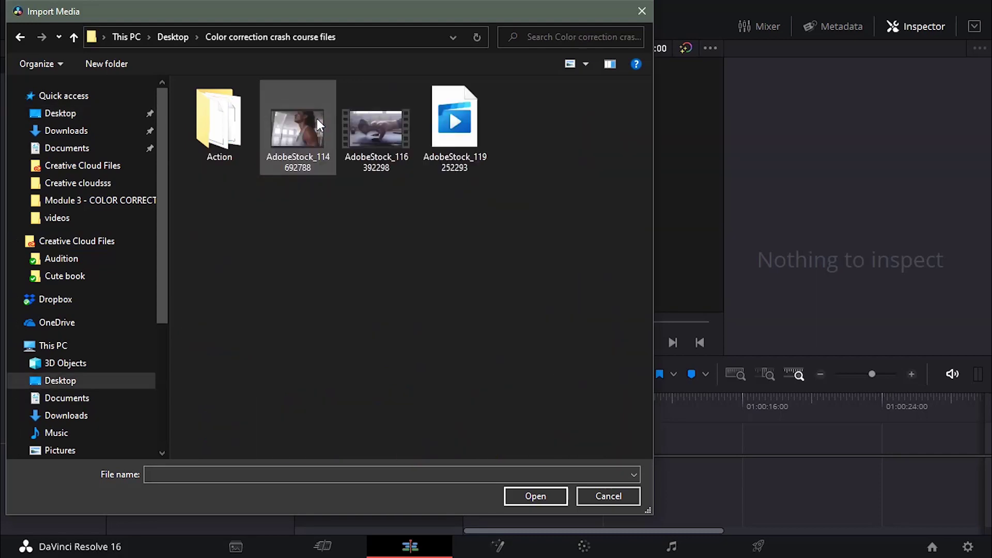
drag(544, 119, 299, 162)
click(536, 496)
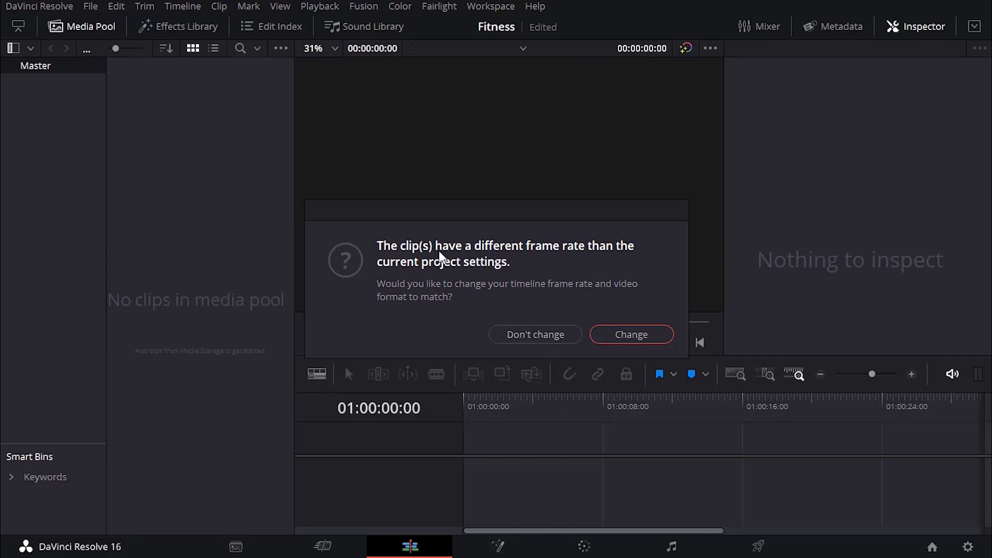
click(640, 339)
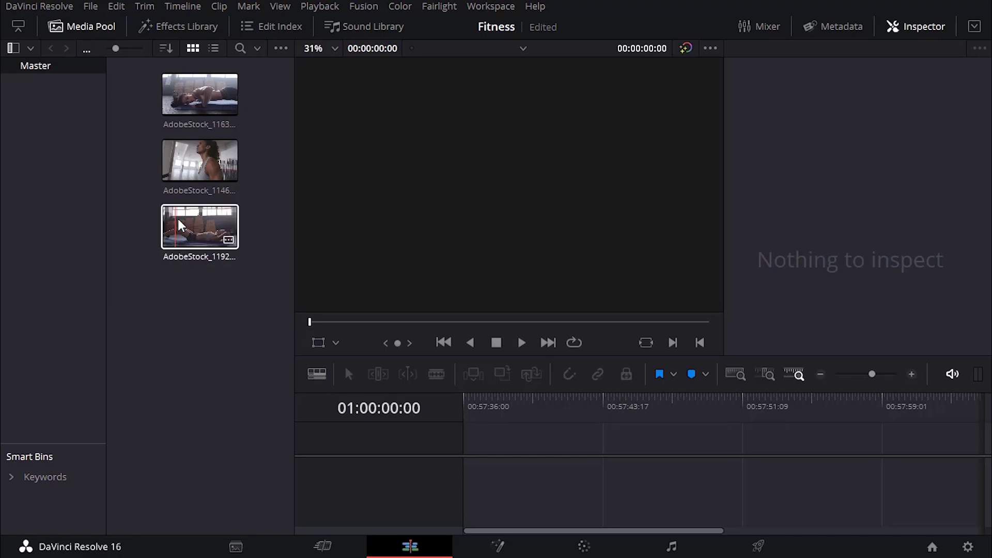
- Place AdobeStock_119252293.mov at the start of the empty timeline and check the project's Master Settings without saving changes
drag(197, 222, 482, 468)
click(580, 495)
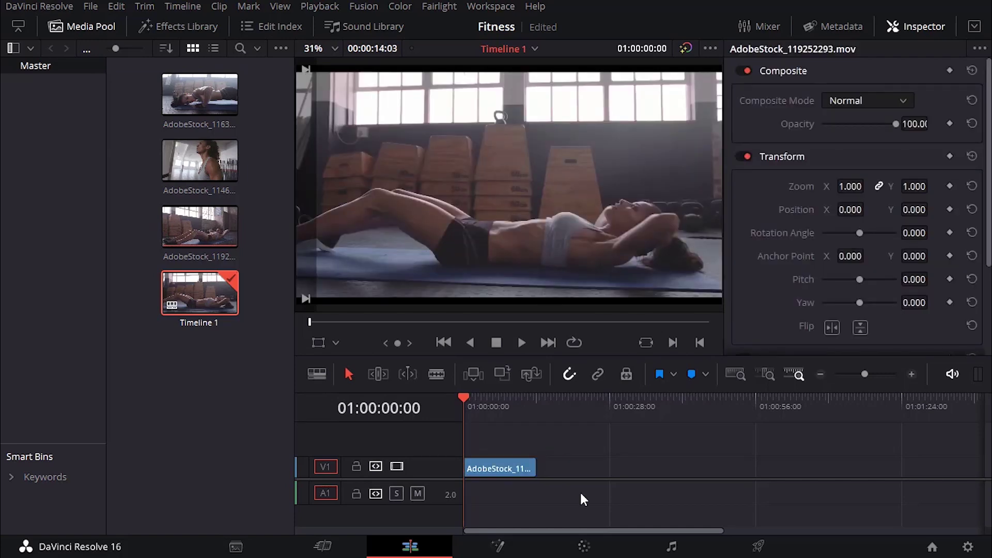
click(969, 549)
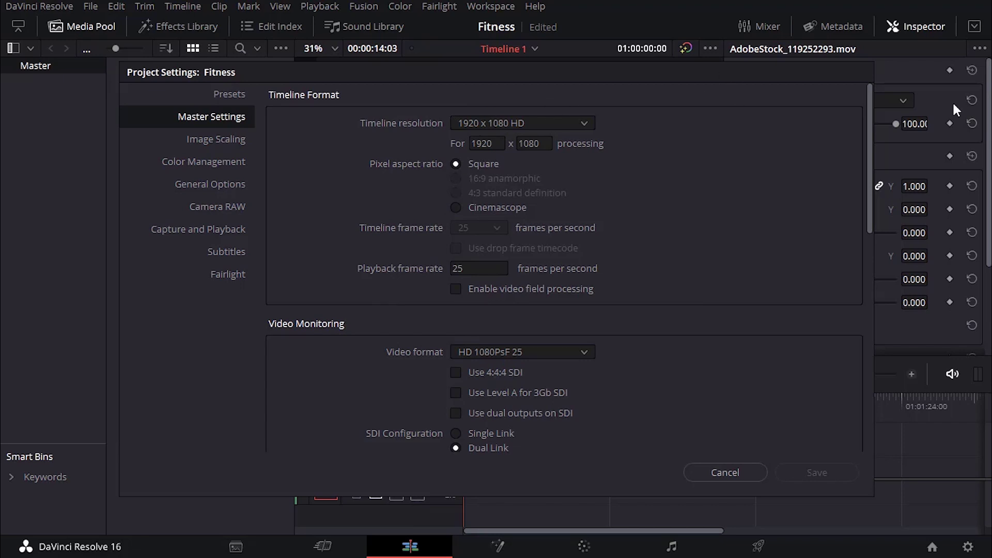
click(725, 472)
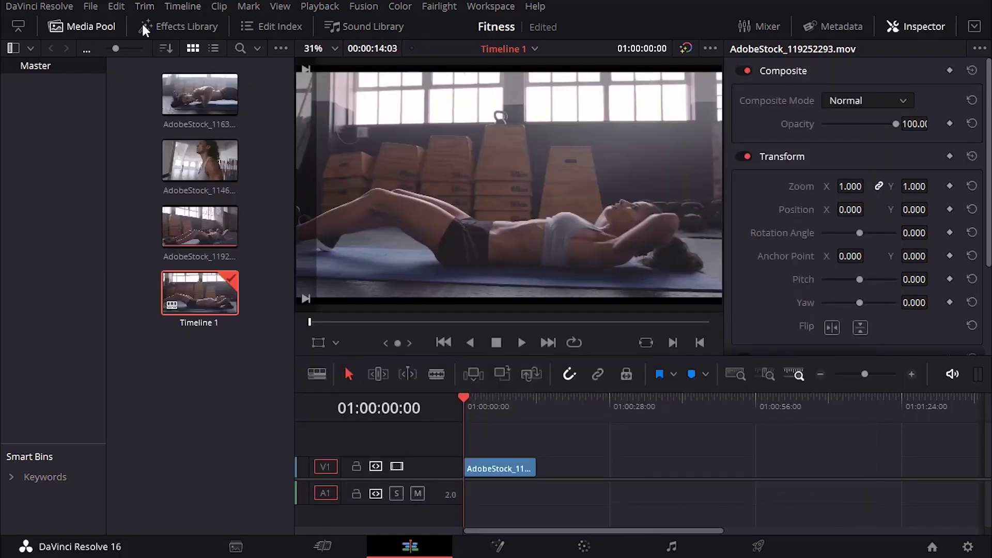
- Hide the Media Pool and Inspector, select the timeline clip, and briefly show the Effects Library
click(100, 23)
click(934, 25)
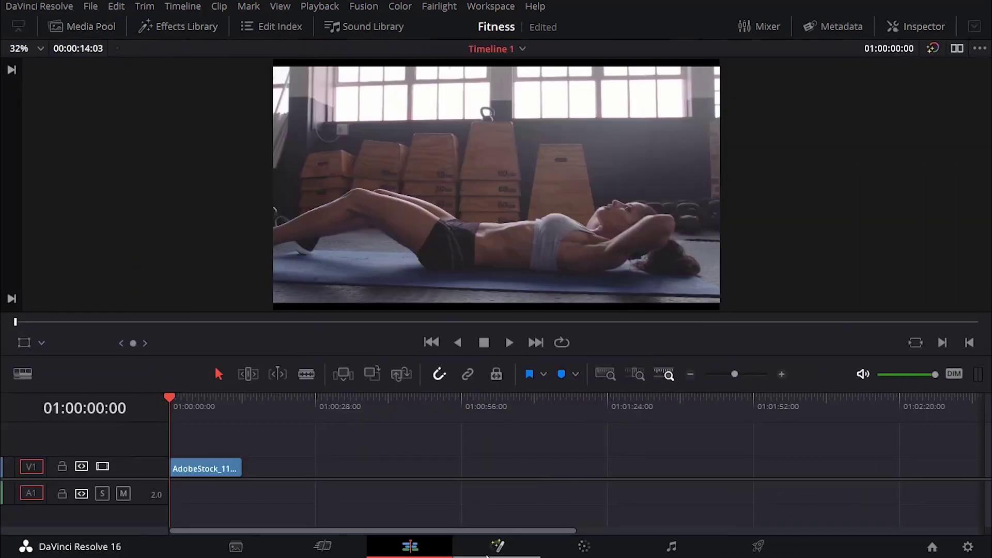
click(220, 468)
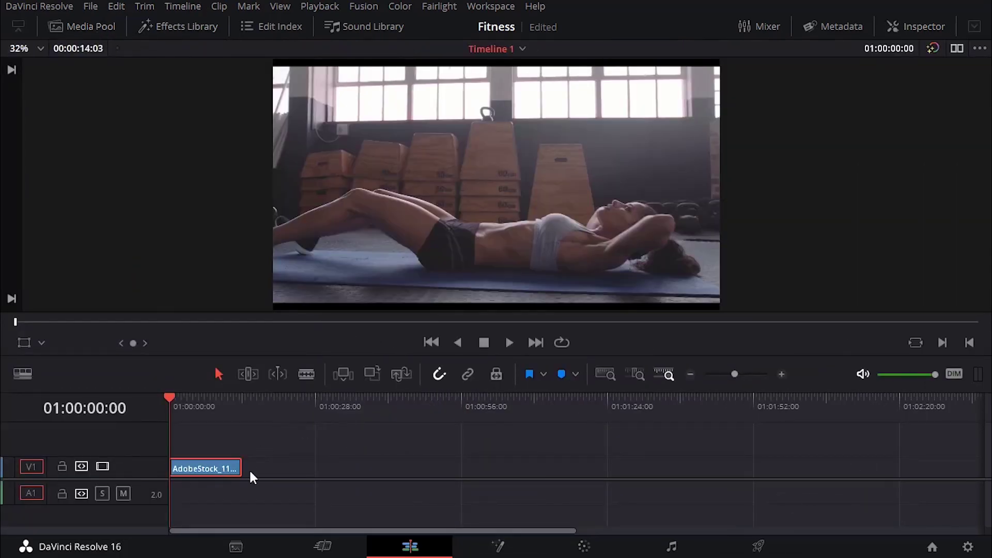
click(188, 25)
click(212, 24)
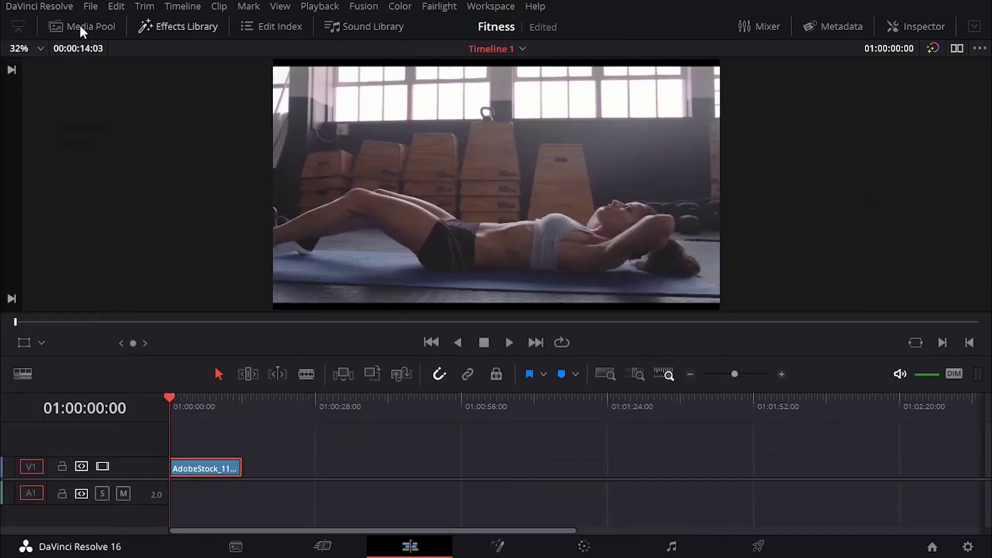
- Add AdobeStock_116392298.mov from the Media Pool to track V1 with a gap after the first clip, and preview the timeline's opening seconds
click(107, 28)
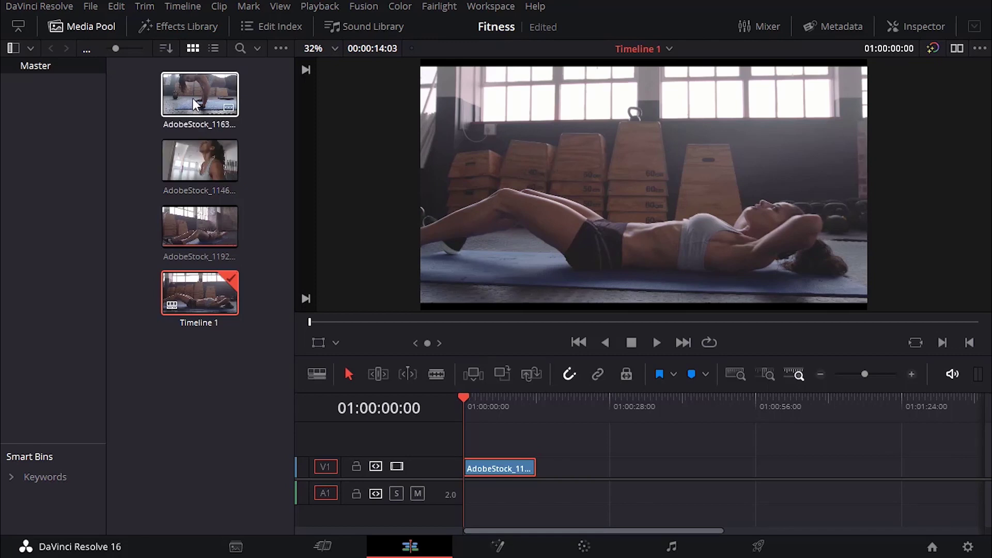
drag(588, 465, 612, 466)
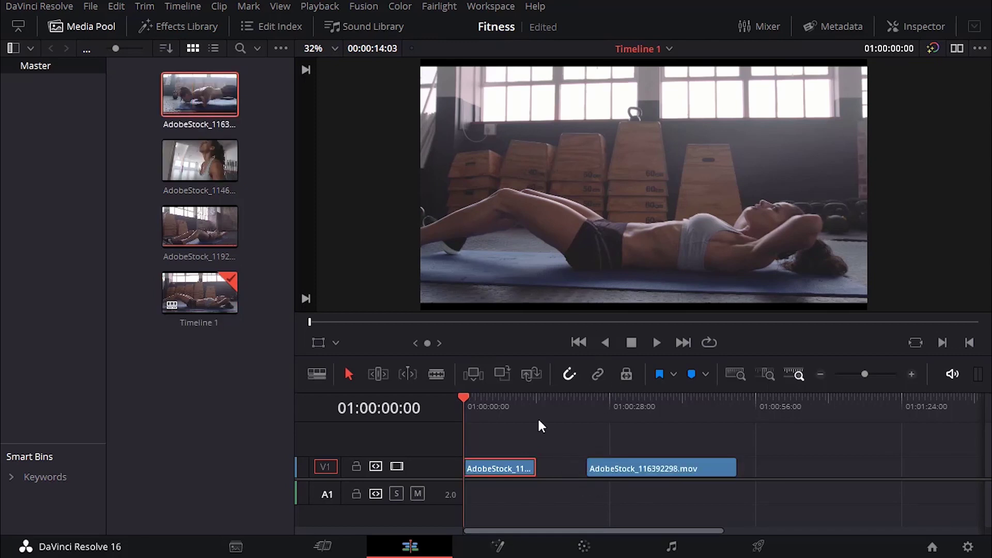
key(l)
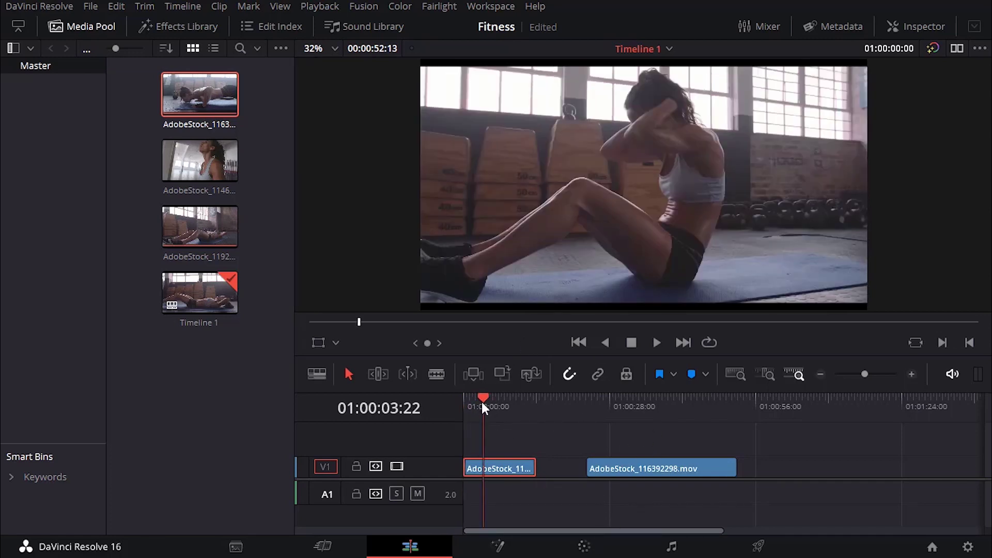
drag(482, 402, 478, 396)
key(Home)
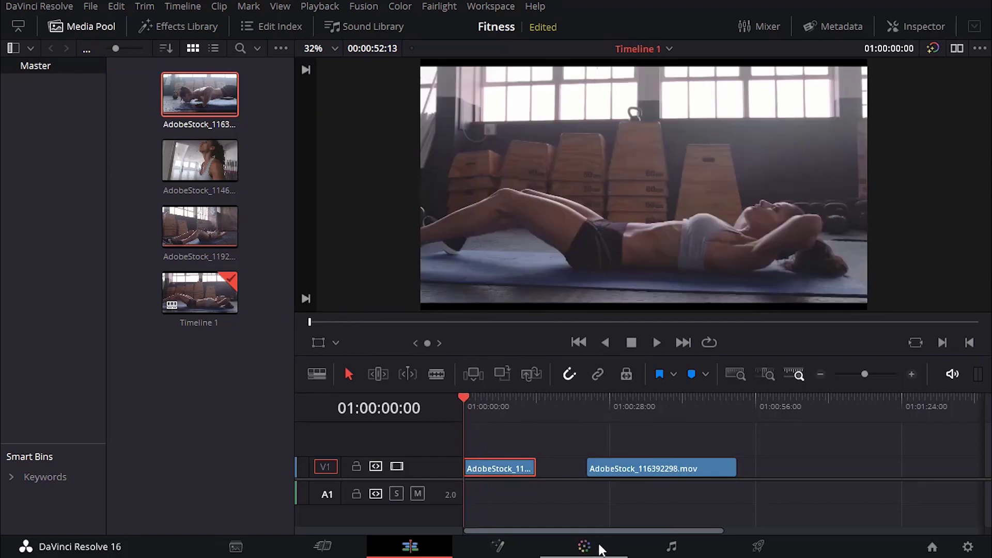
- Switch to the Color page and grab a still of the first clip's opening frame into the Gallery
click(584, 547)
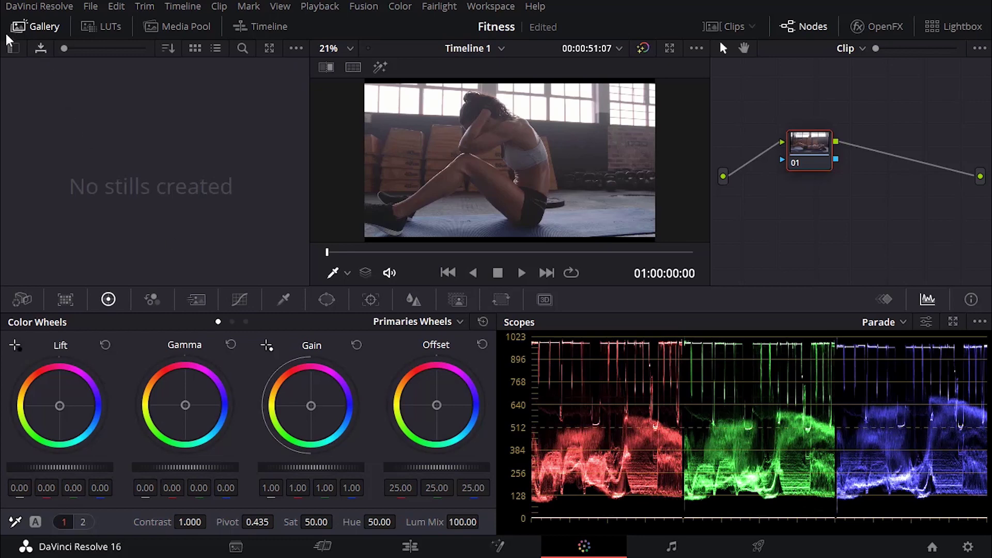
click(26, 26)
click(26, 27)
right_click(547, 154)
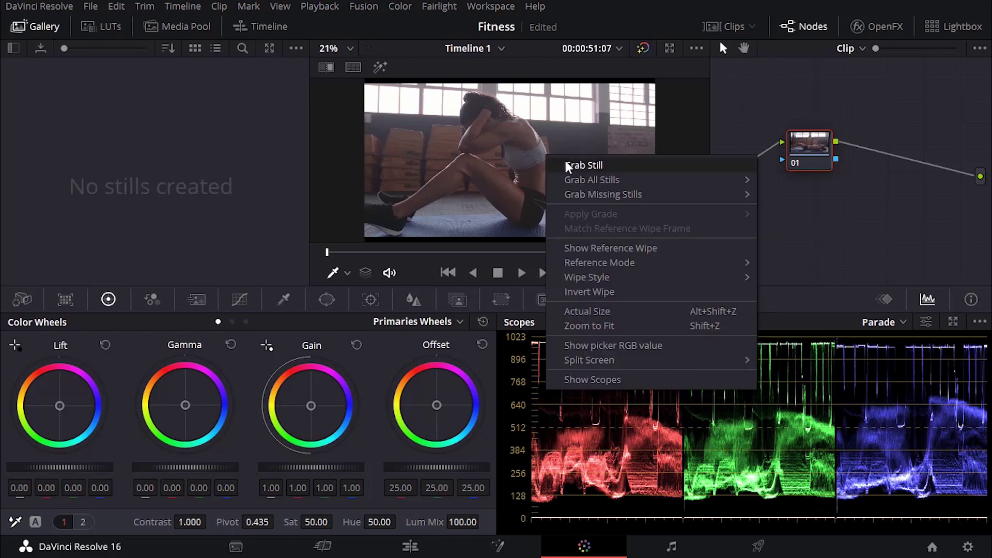
click(577, 163)
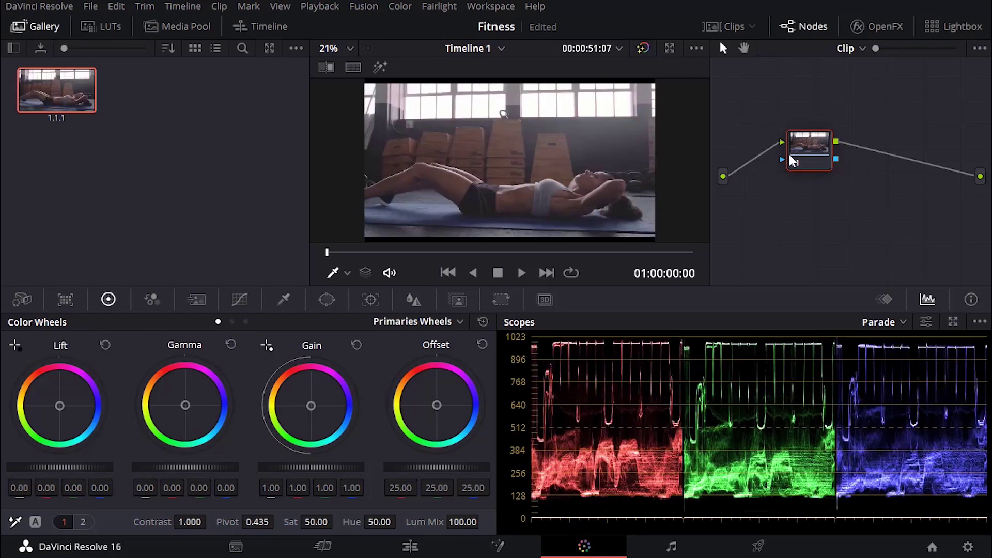
- Review the file types offered for exporting the Gallery still, cancel the export, and delete the still
right_click(85, 91)
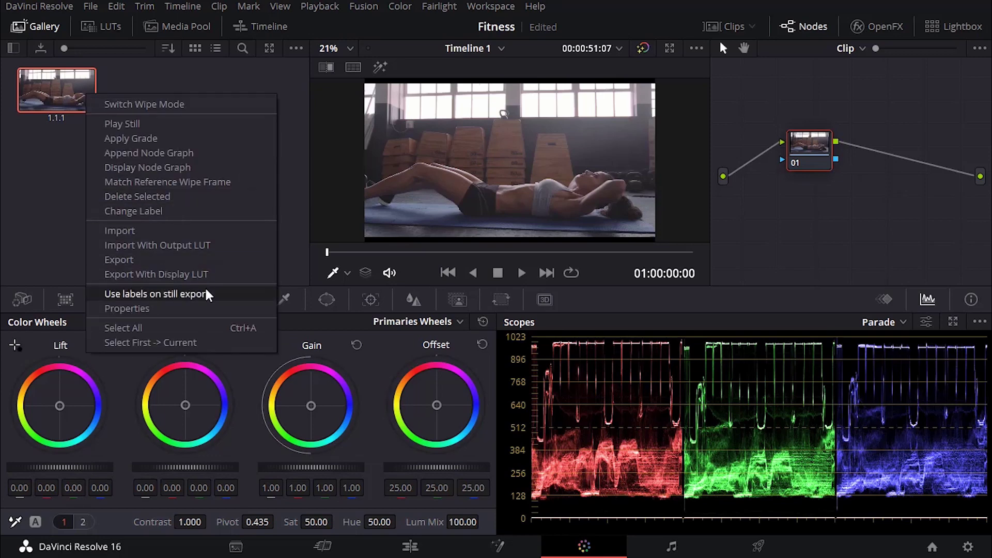
click(197, 260)
click(464, 461)
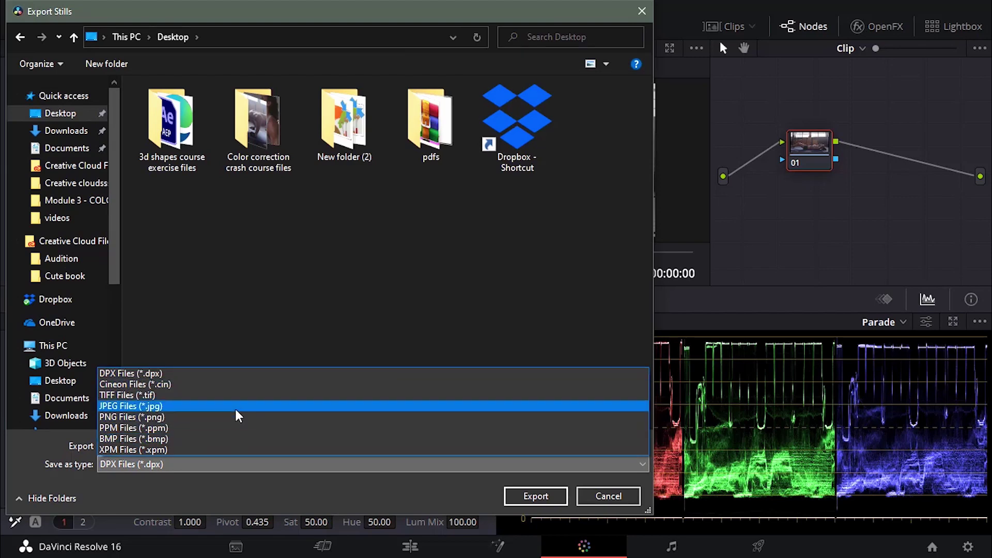
click(341, 479)
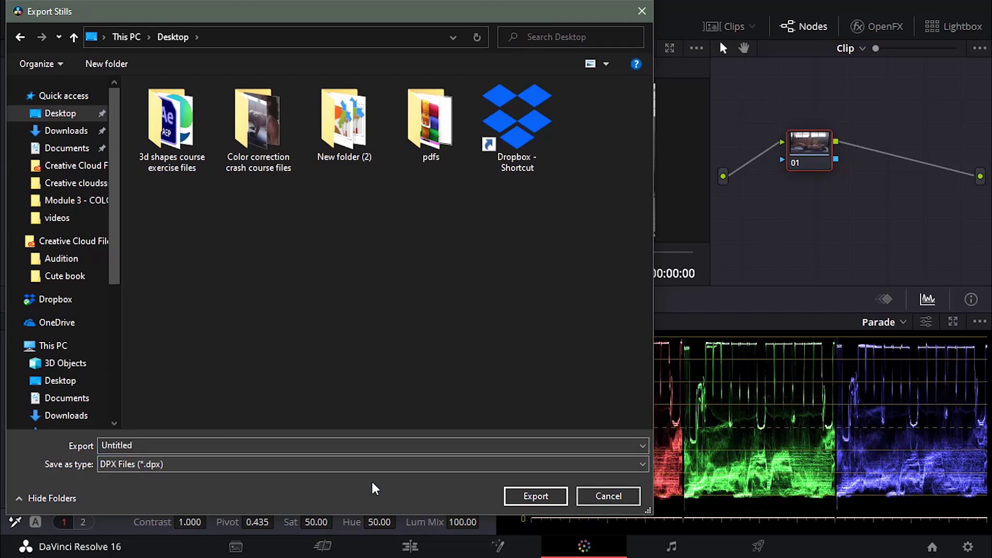
click(608, 496)
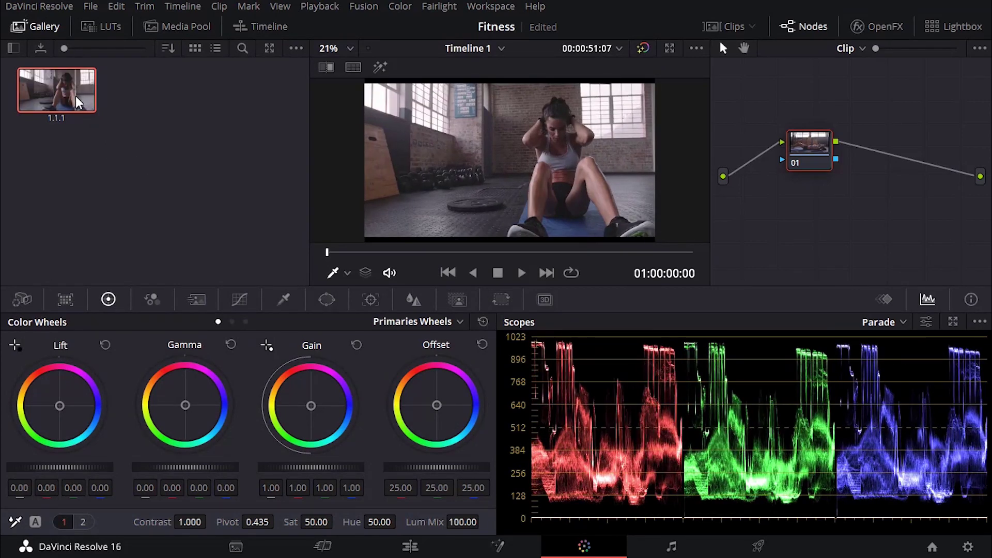
key(Delete)
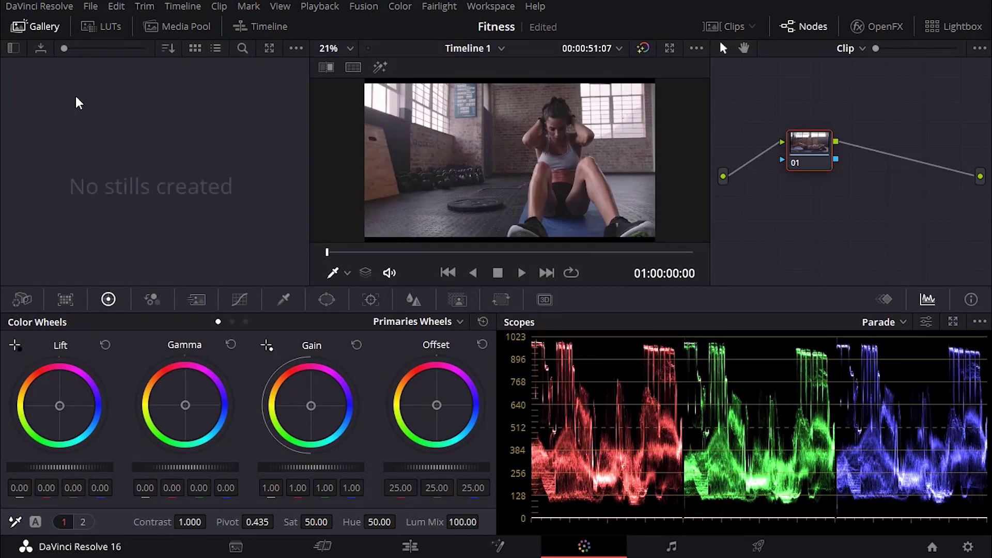
- Look through the list of LUT folders and hide the LUT browser again
click(88, 24)
click(100, 23)
scroll(64, 137, down, 3)
scroll(64, 137, down, 3)
scroll(65, 138, up, 10)
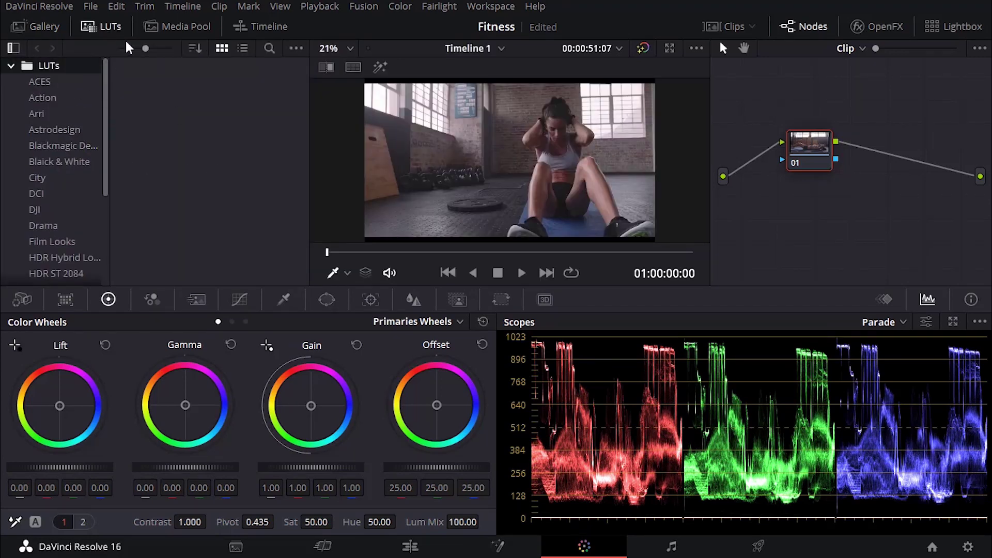
click(113, 30)
- Look over the clips in the Media Pool on the Color page and hide the pool again
click(174, 30)
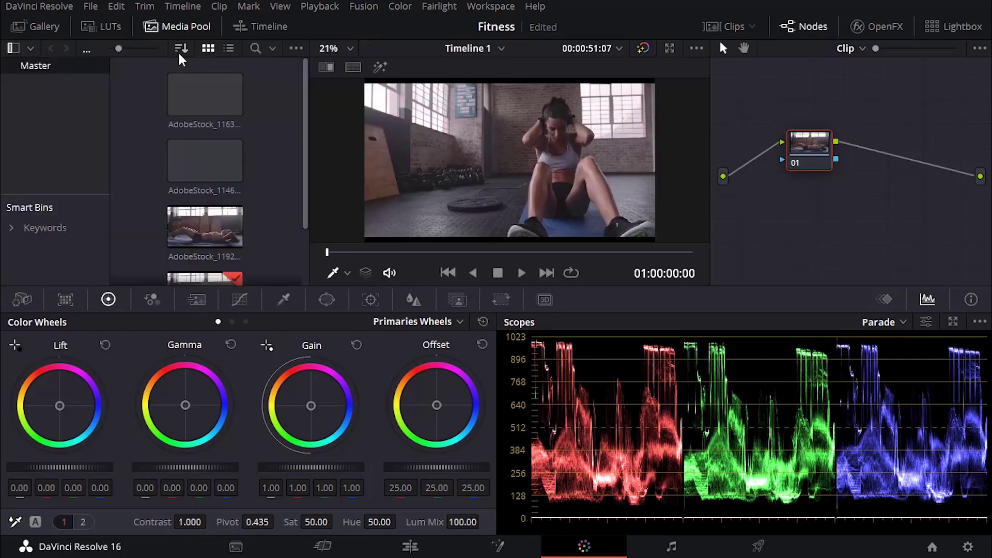
scroll(188, 219, down, 1)
scroll(190, 215, up, 1)
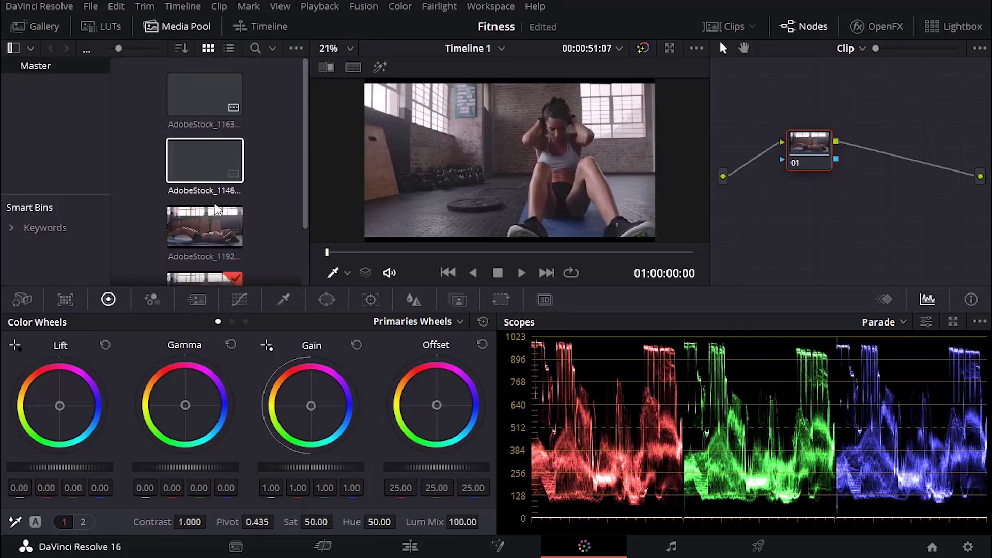
scroll(227, 212, down, 1)
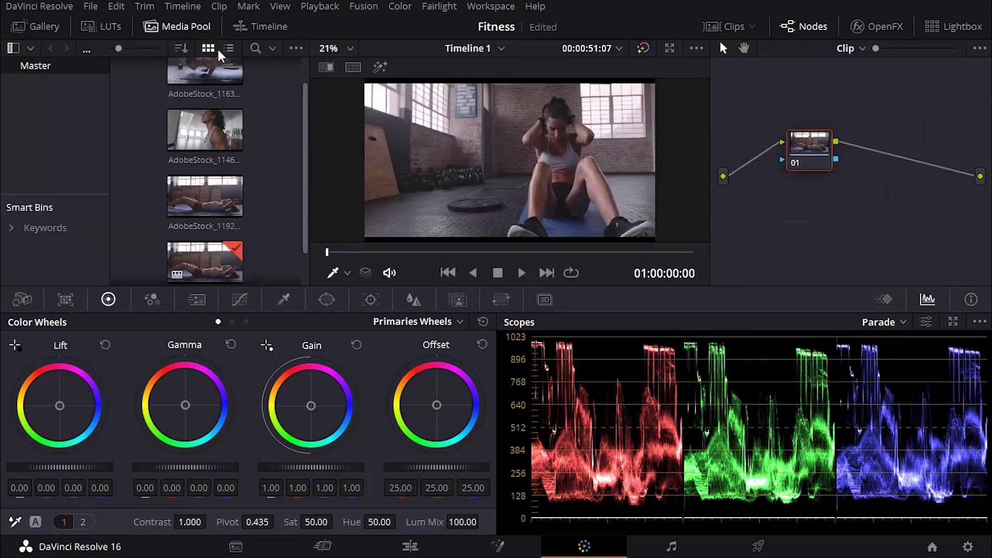
click(183, 29)
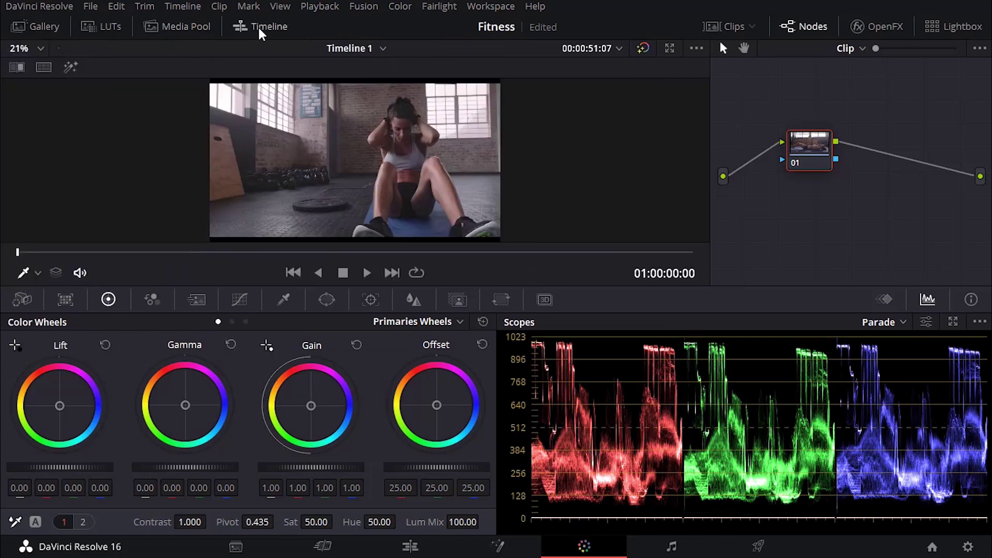
- Show the mini timeline to jump to the second clip, hide it, and scrub that clip back to 01:00:27:18
click(261, 26)
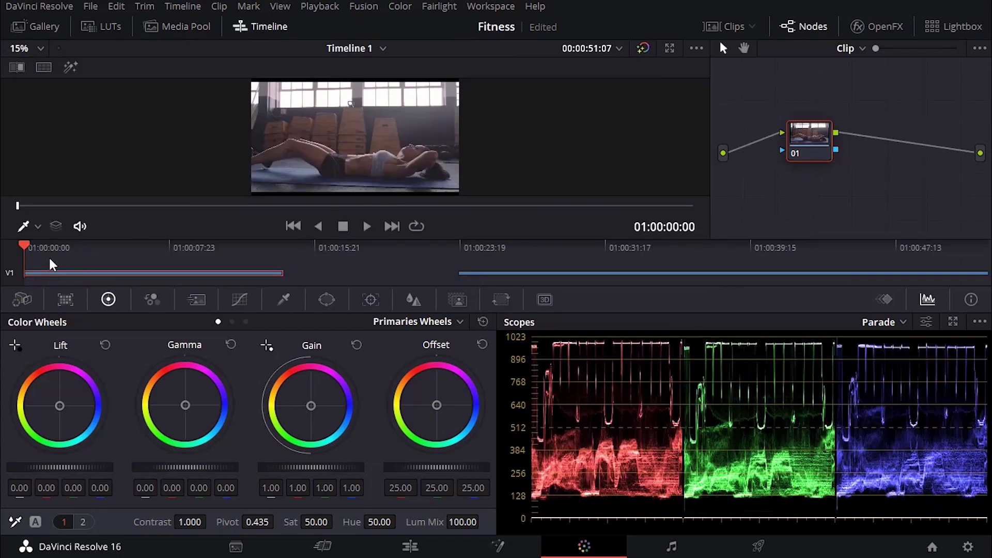
click(621, 270)
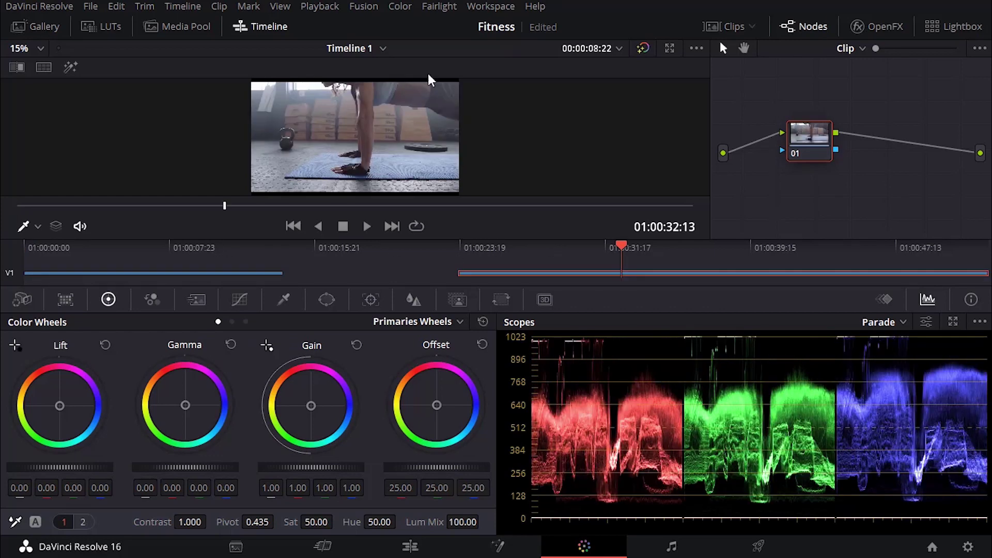
click(255, 26)
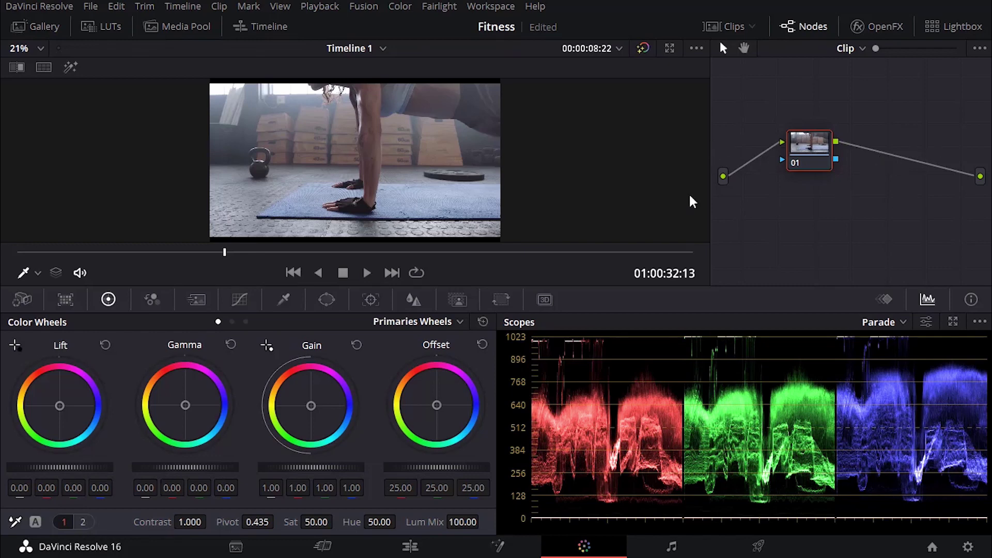
drag(152, 249, 112, 253)
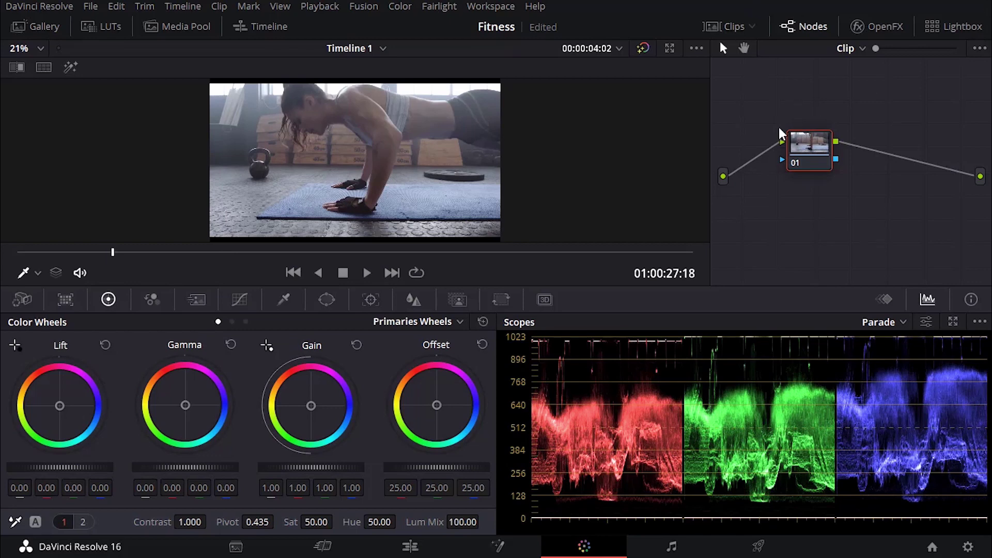
- Examine the OpenFX library from ResolveFX Color down to ResolveFX Texture and hide it without applying an effect
click(885, 24)
scroll(754, 171, down, 10)
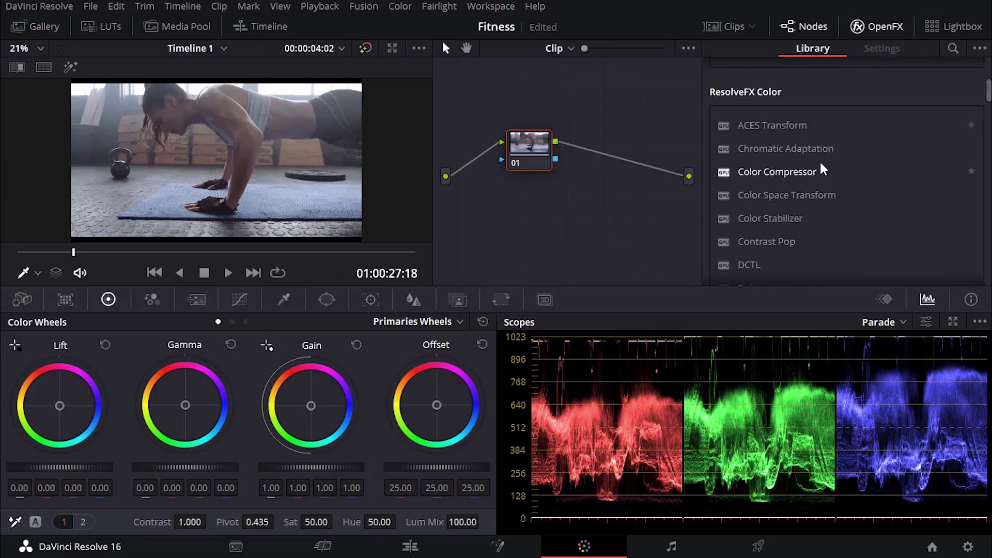
scroll(822, 169, down, 8)
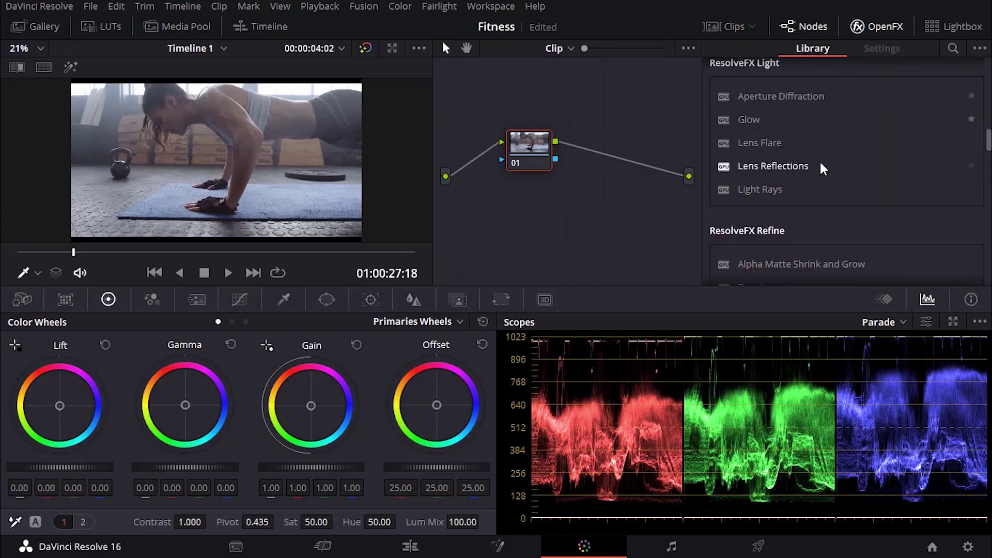
scroll(821, 162, down, 5)
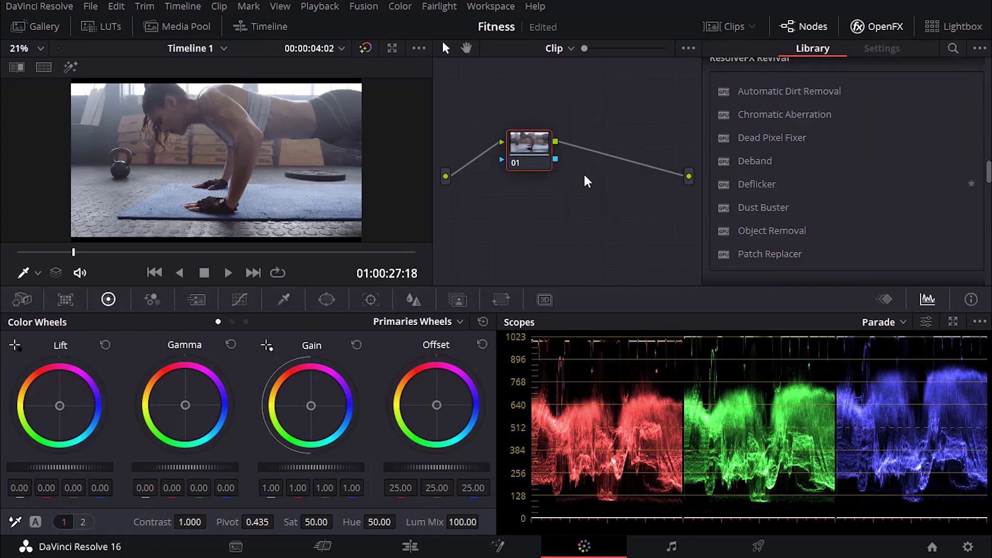
scroll(859, 202, down, 6)
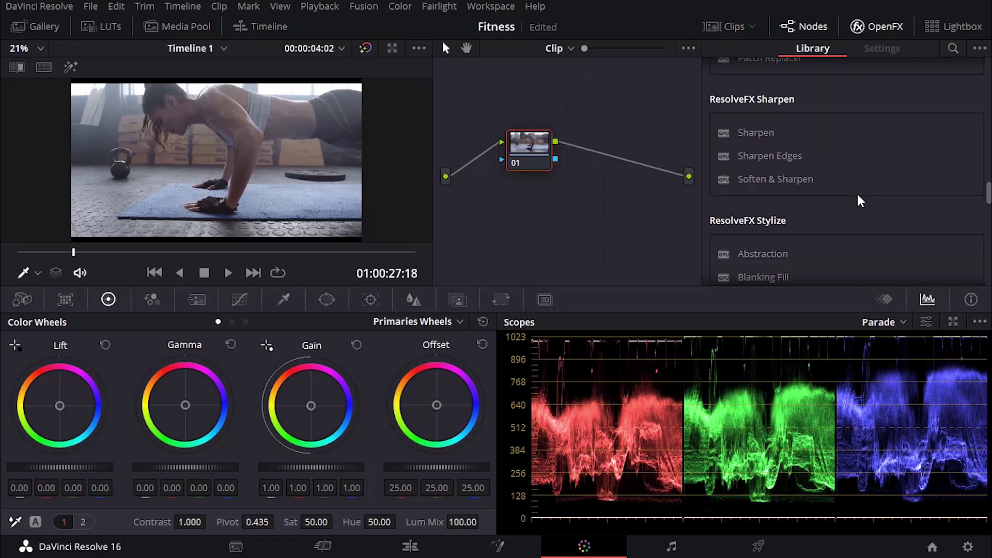
scroll(808, 196, up, 1)
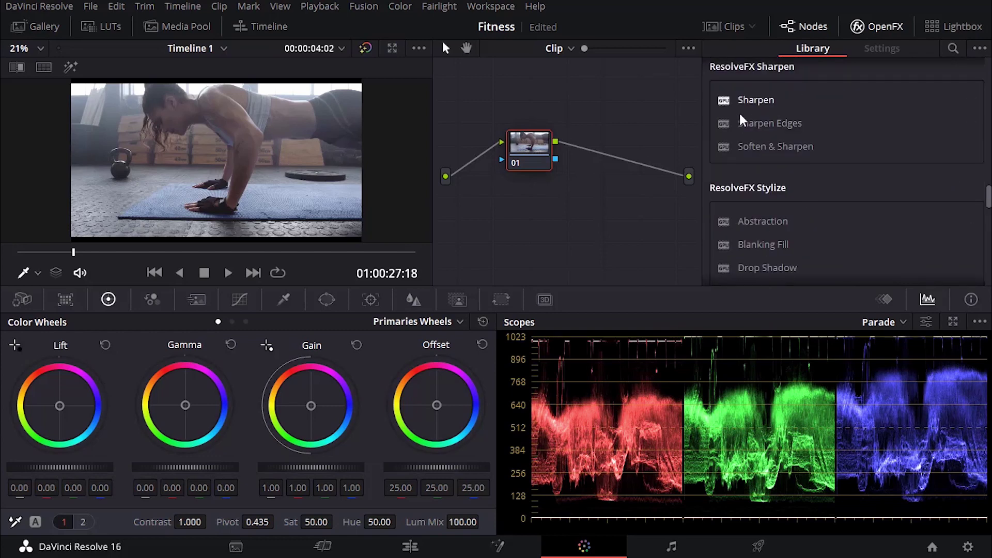
scroll(806, 223, down, 5)
scroll(805, 222, down, 5)
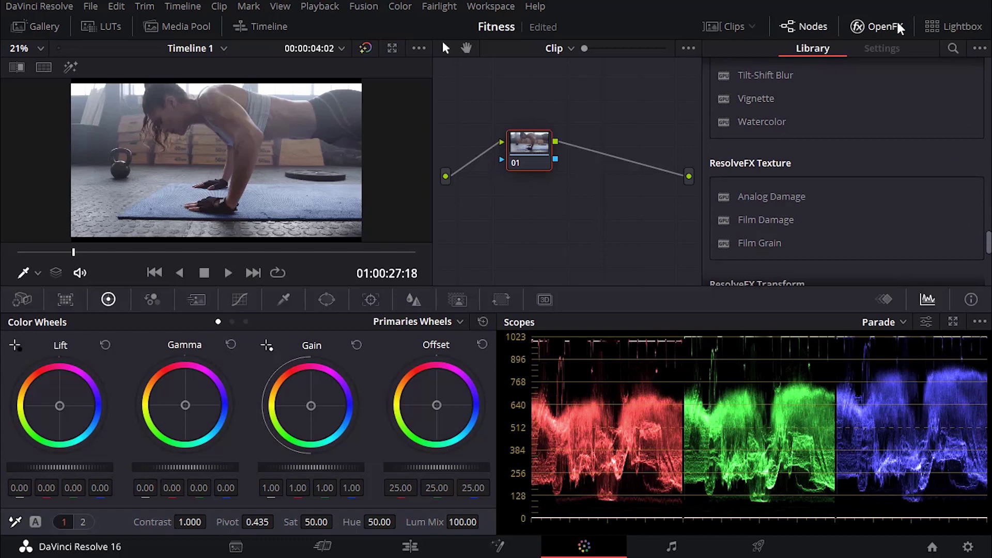
click(879, 27)
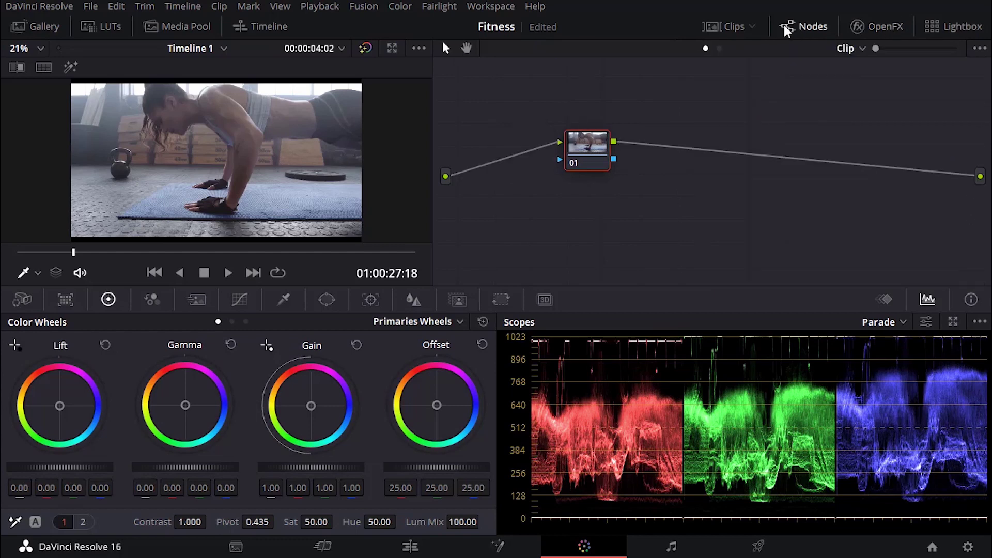
- Show the clip thumbnails, select clip 01, and hide the thumbnails again
click(730, 26)
click(66, 232)
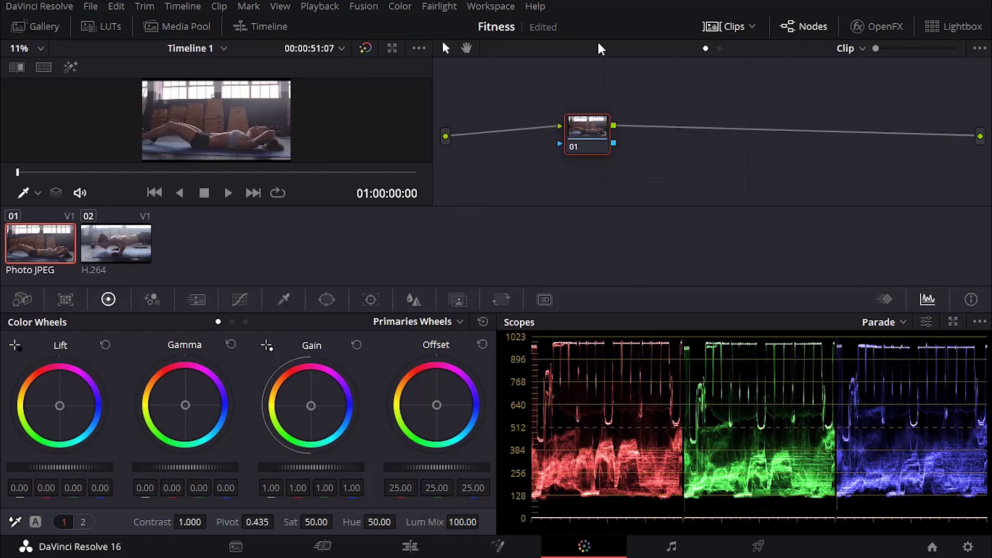
click(724, 25)
- Widen the viewer area by narrowing the node editor beside it
drag(433, 169, 480, 171)
drag(610, 152, 714, 149)
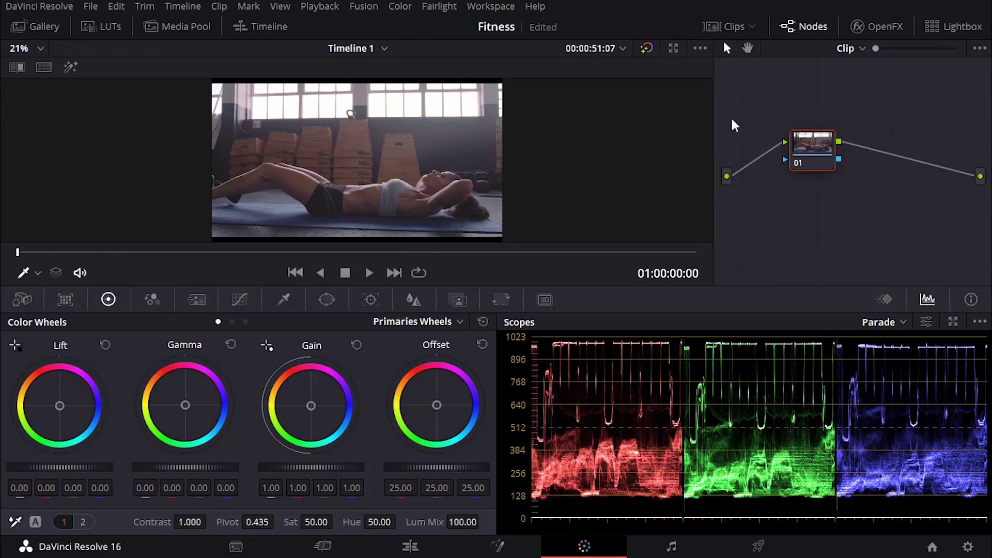
mouse_move(713, 140)
mouse_down()
mouse_move(687, 140)
mouse_move(707, 141)
mouse_up()
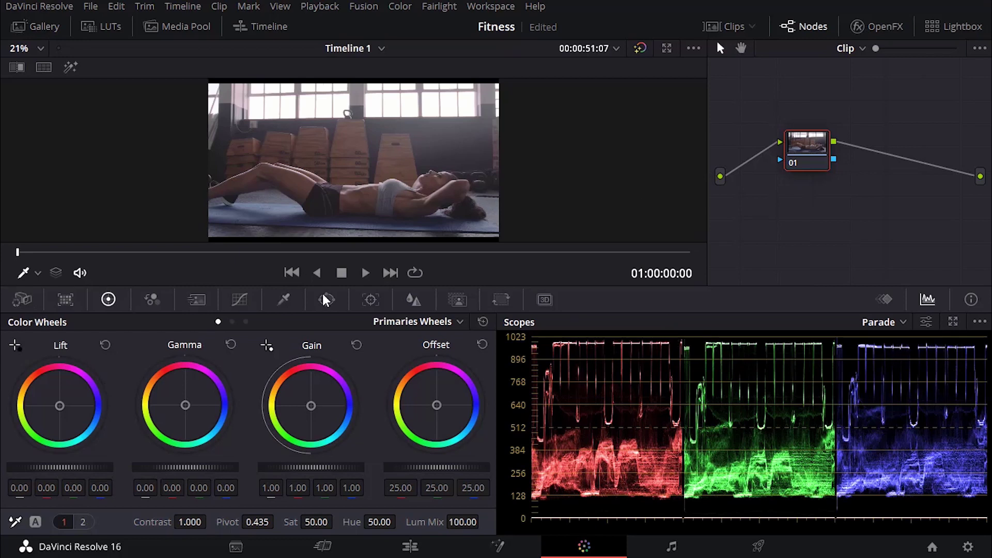
- Look through the Blur, Tracker, Window, Qualifier and Curves palettes and return to the Color Wheels
click(415, 303)
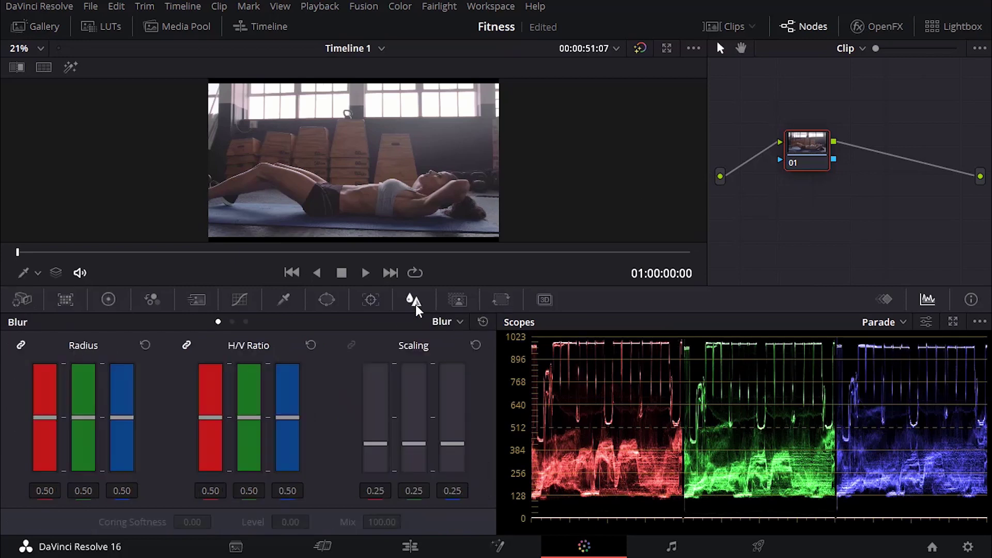
click(370, 305)
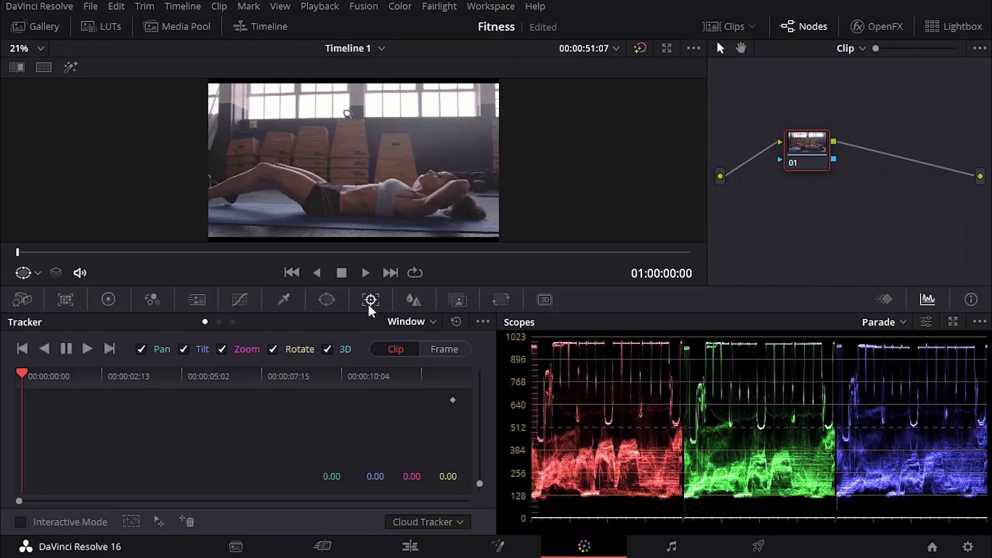
click(332, 298)
click(283, 297)
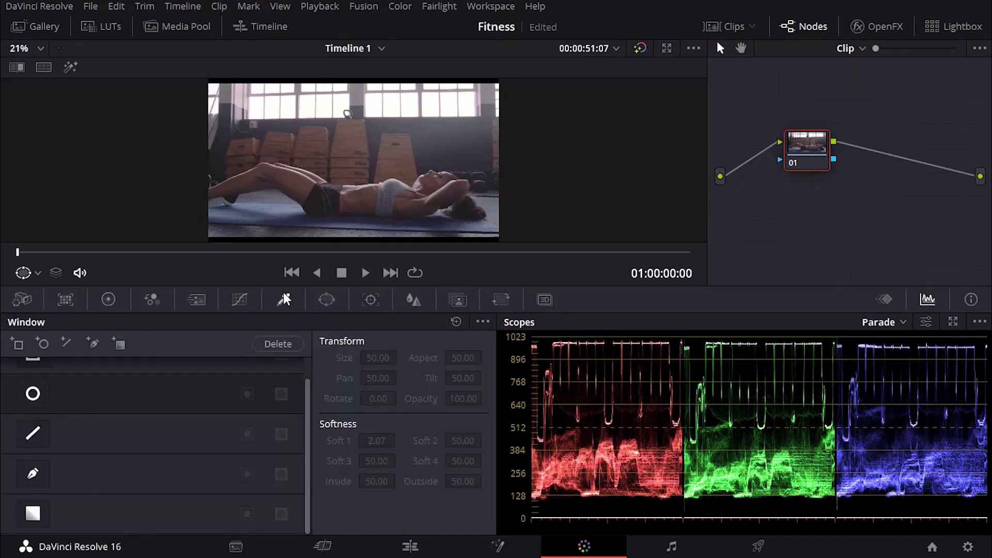
click(237, 300)
click(109, 299)
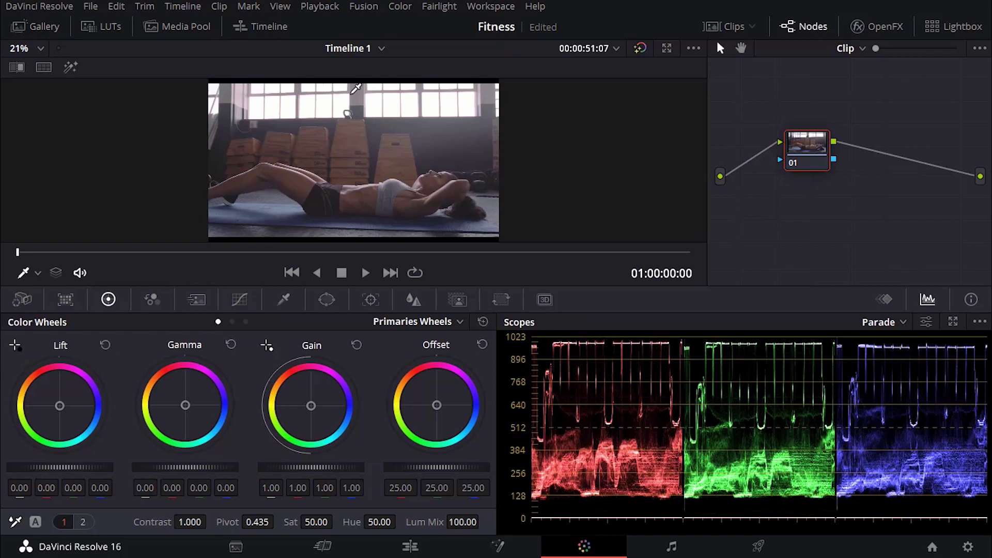
- Open the floating Scopes window in its four-scope layout and move it higher over the viewer
right_click(362, 151)
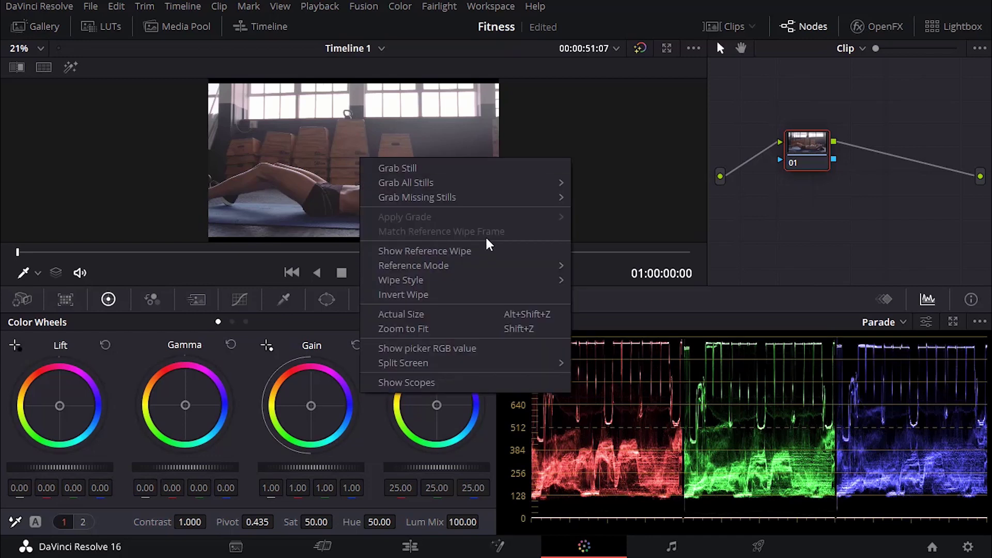
click(441, 382)
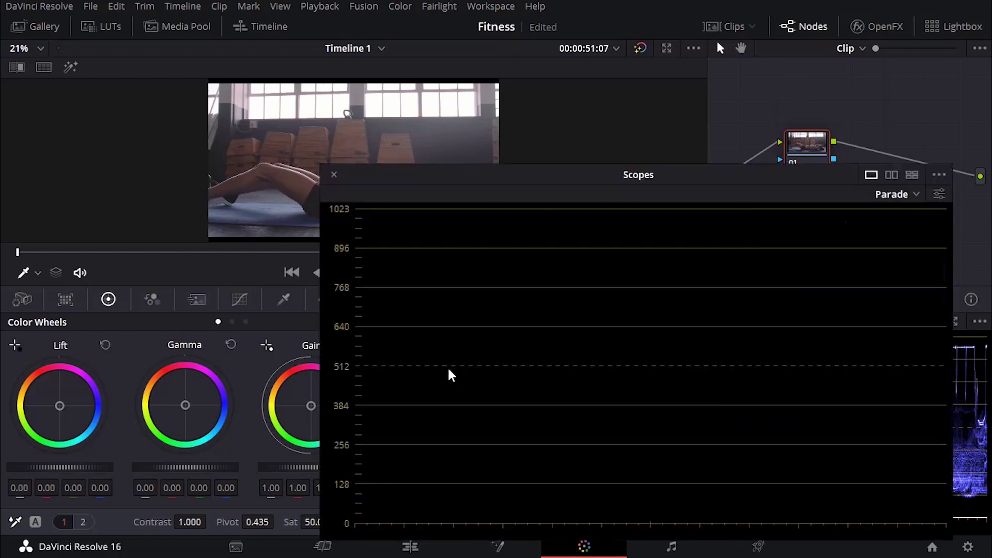
click(911, 176)
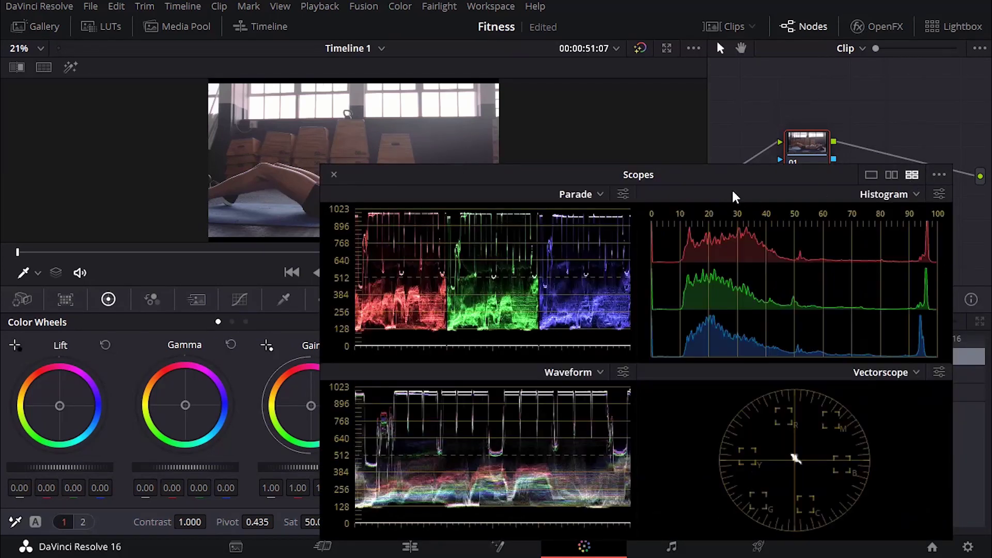
drag(726, 175, 639, 82)
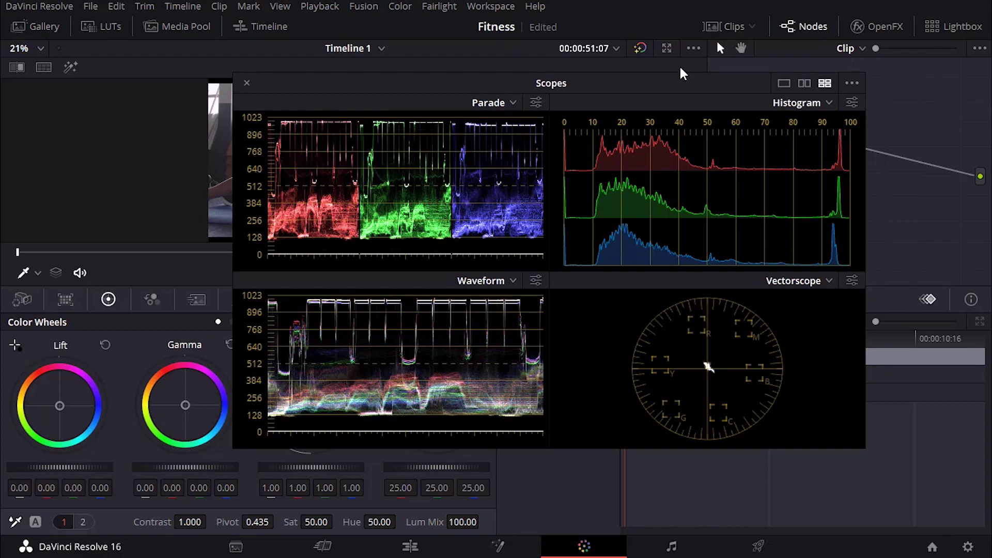
- Set the Scopes window to a single Waveform scope and move it aside to uncover the clip image
click(784, 83)
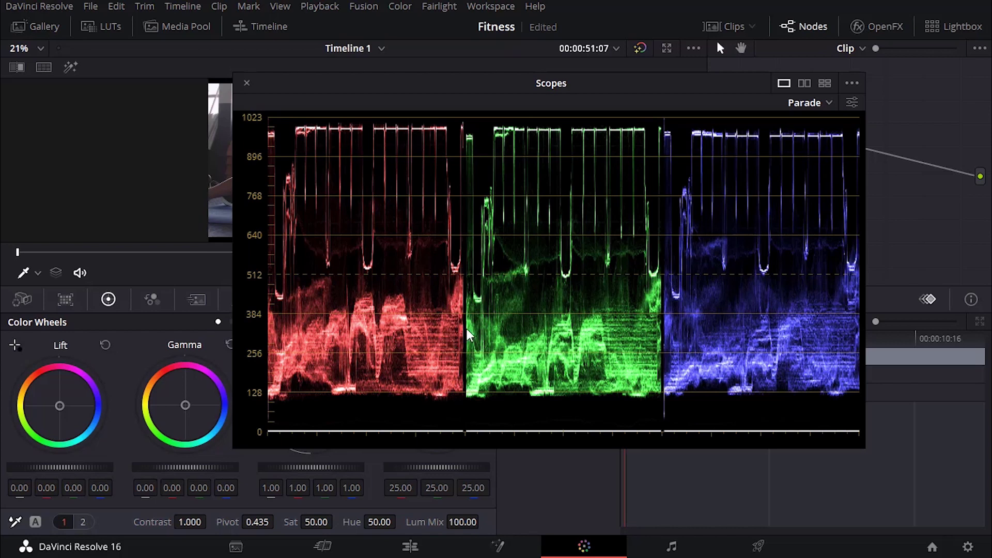
click(823, 104)
click(851, 138)
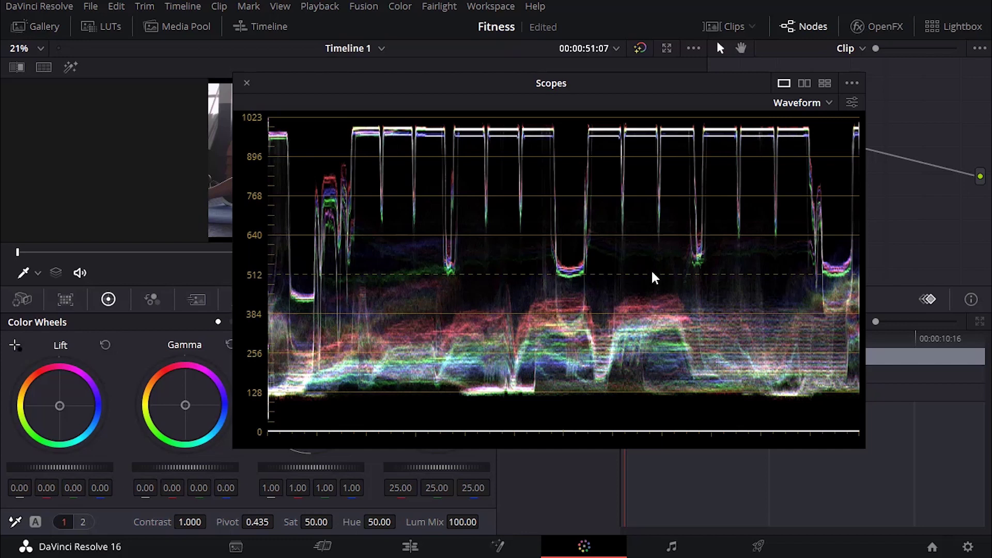
drag(532, 77, 758, 70)
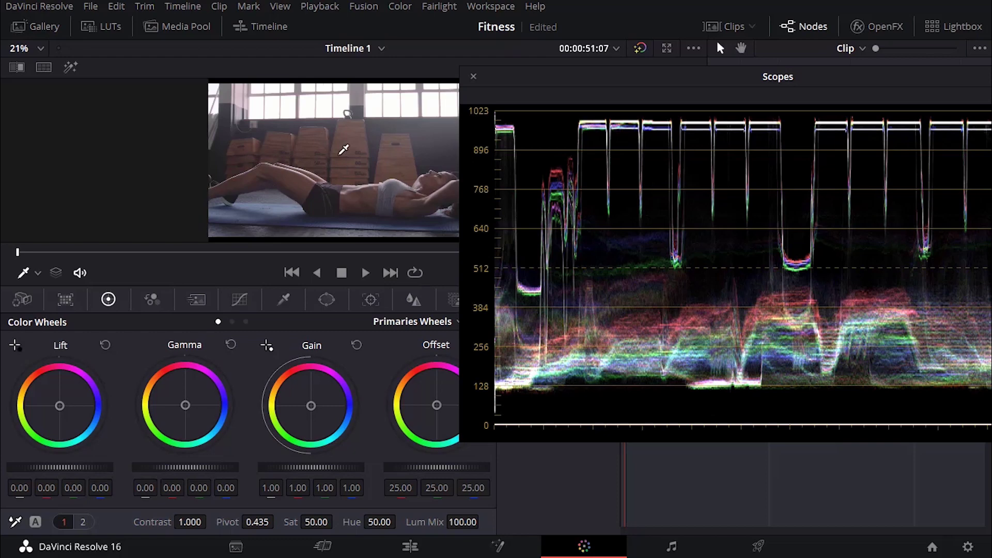
- Bring the whole Scopes window back into view and switch it to the Vectorscope
drag(803, 90, 643, 102)
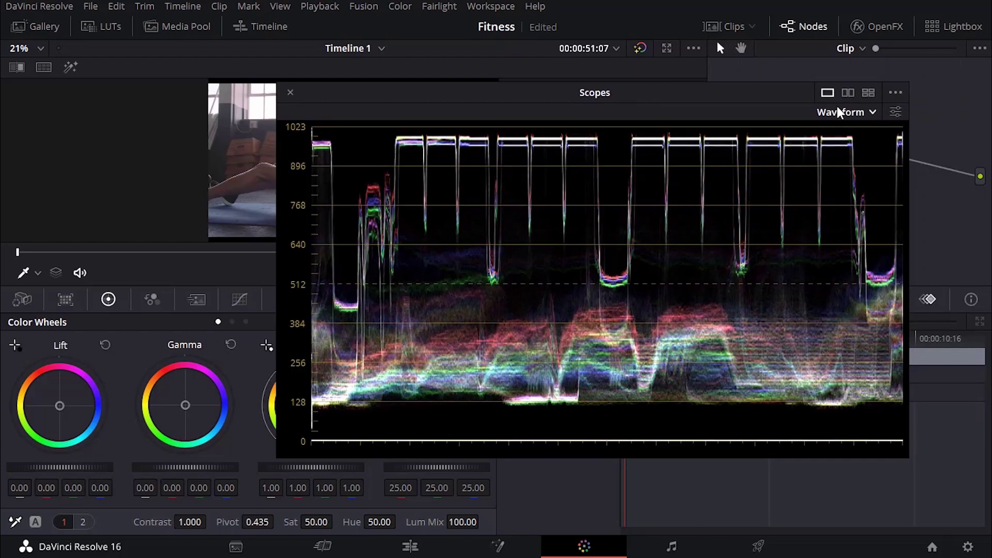
click(837, 111)
click(890, 163)
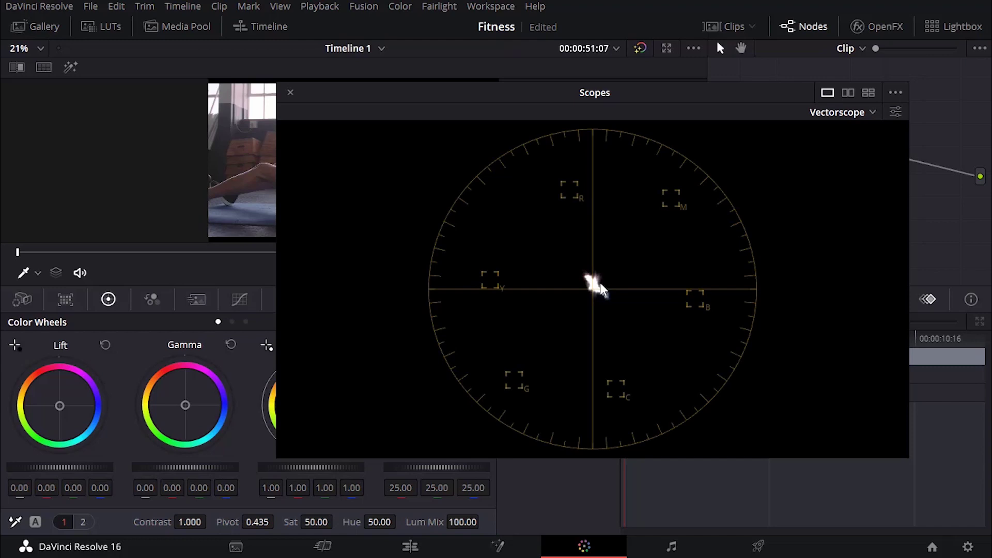
click(842, 120)
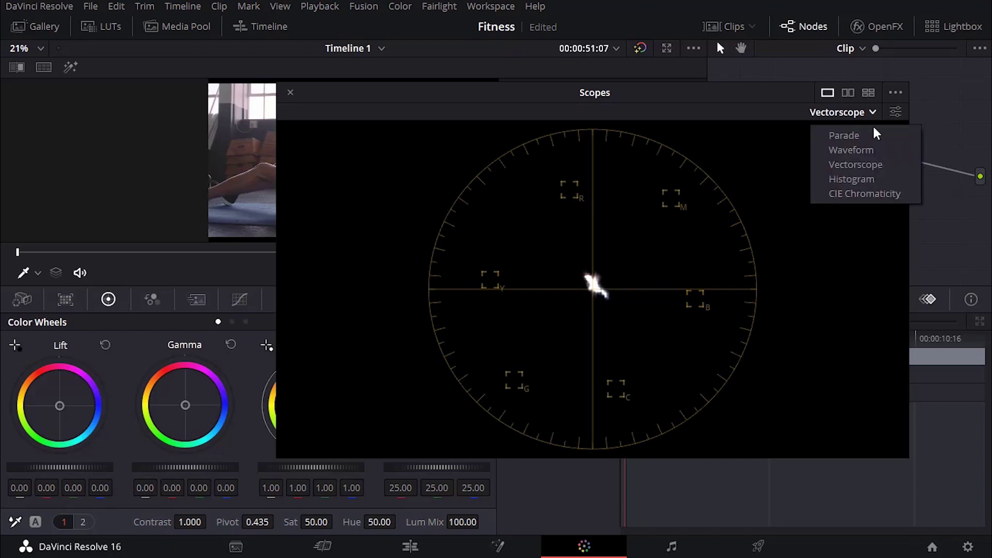
click(706, 99)
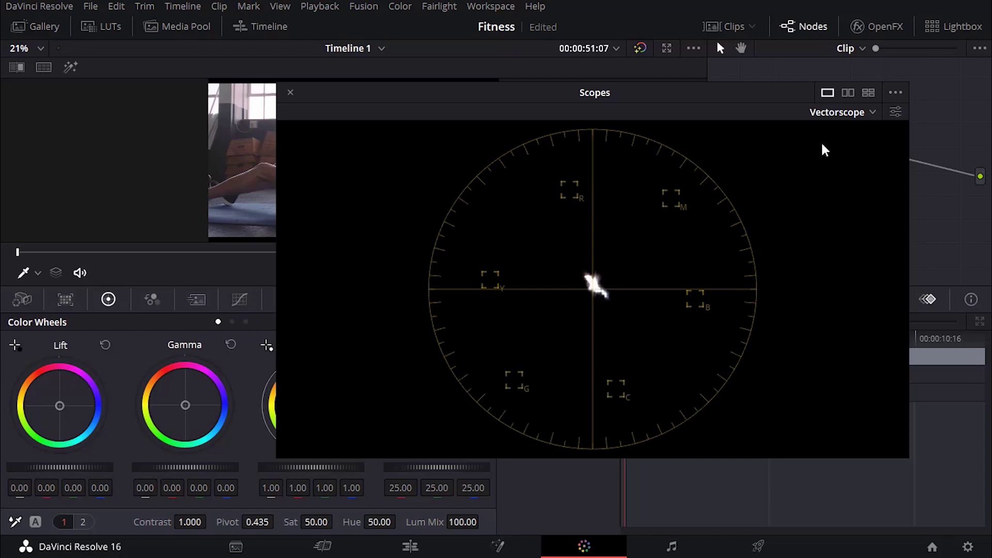
- Switch the Scopes window to the Parade scope, enlarge it and move it so all three channels are in view
click(845, 112)
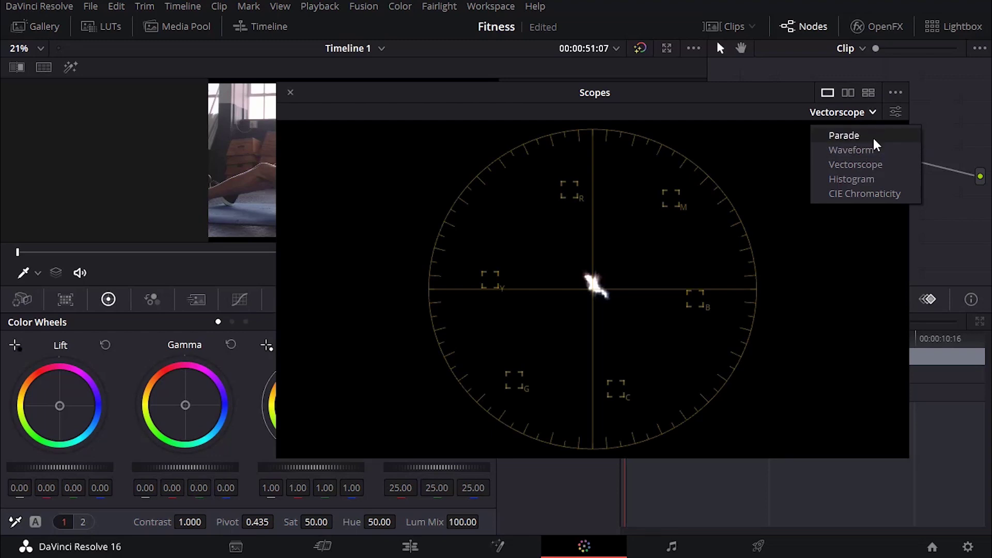
click(861, 135)
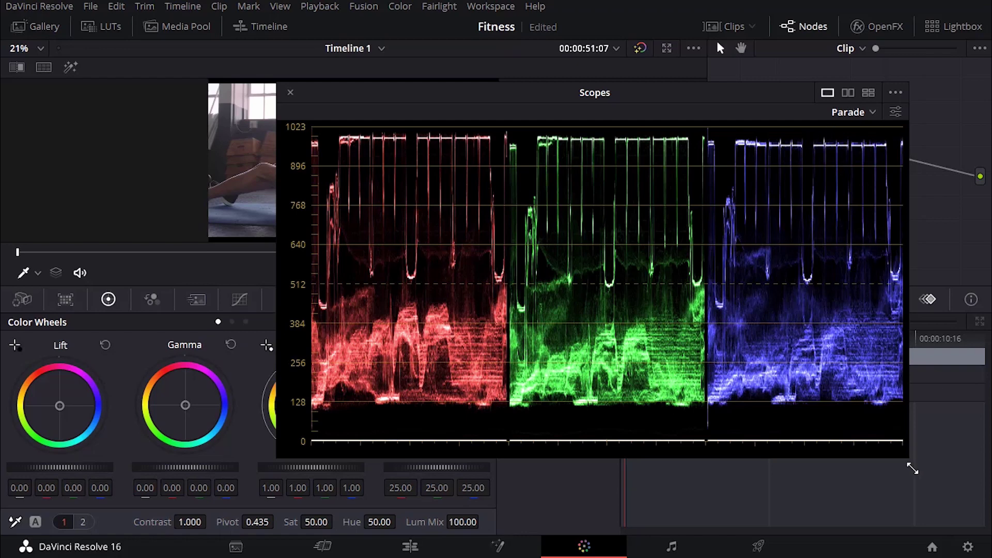
drag(908, 458, 968, 542)
drag(841, 111, 652, 109)
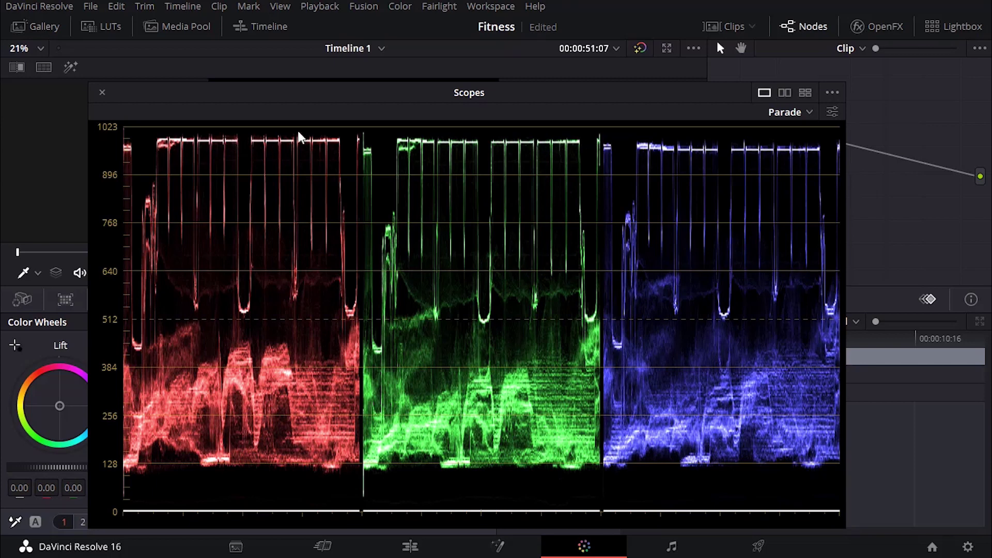
- Move the Scopes window aside to compare the Parade with the clip image, and bring it back over the workspace
drag(350, 109, 742, 91)
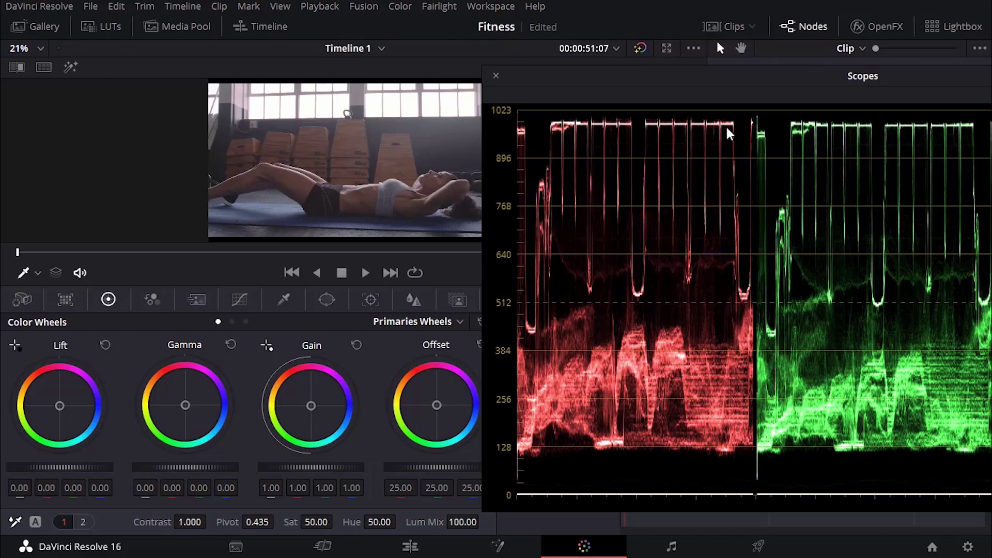
drag(710, 73, 473, 24)
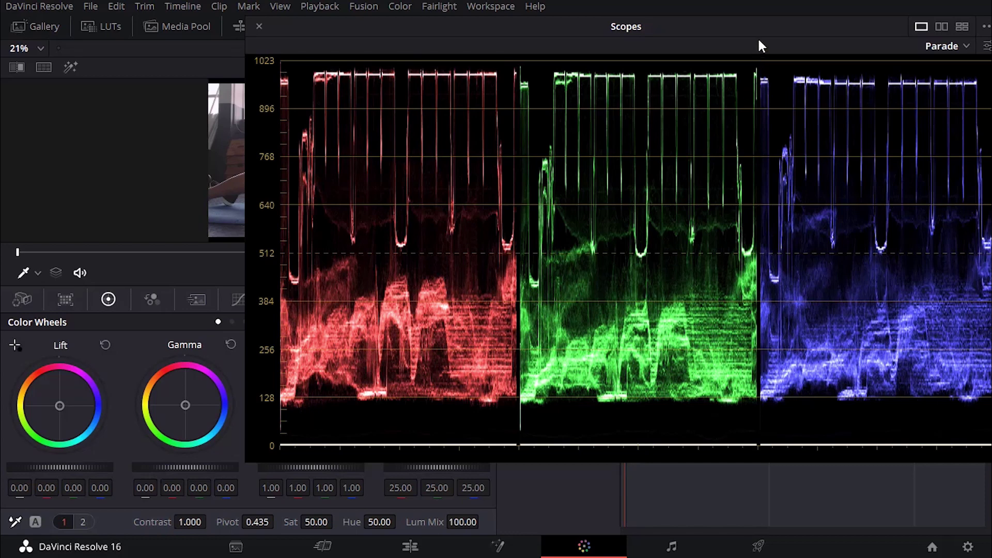
mouse_move(736, 30)
mouse_down()
mouse_move(679, 79)
mouse_move(648, 80)
mouse_move(686, 82)
mouse_move(720, 64)
mouse_up()
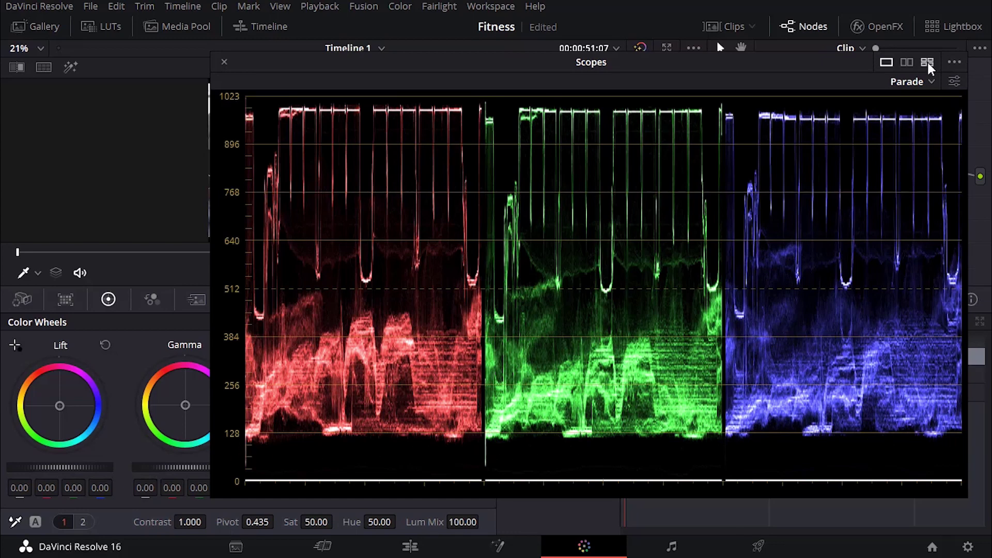
- Close the floating Scopes window and show the docked scopes in place of the Keyframes editor
click(224, 63)
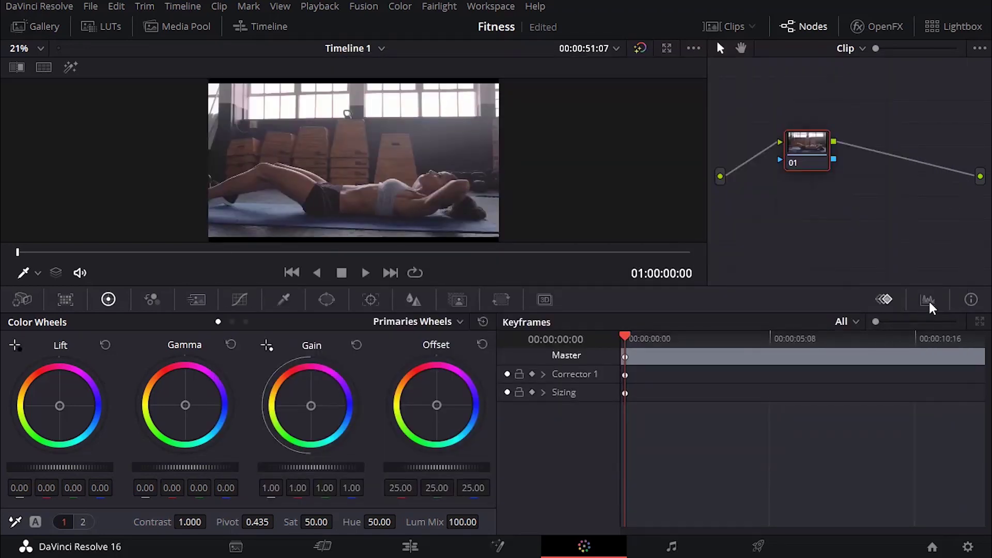
click(929, 300)
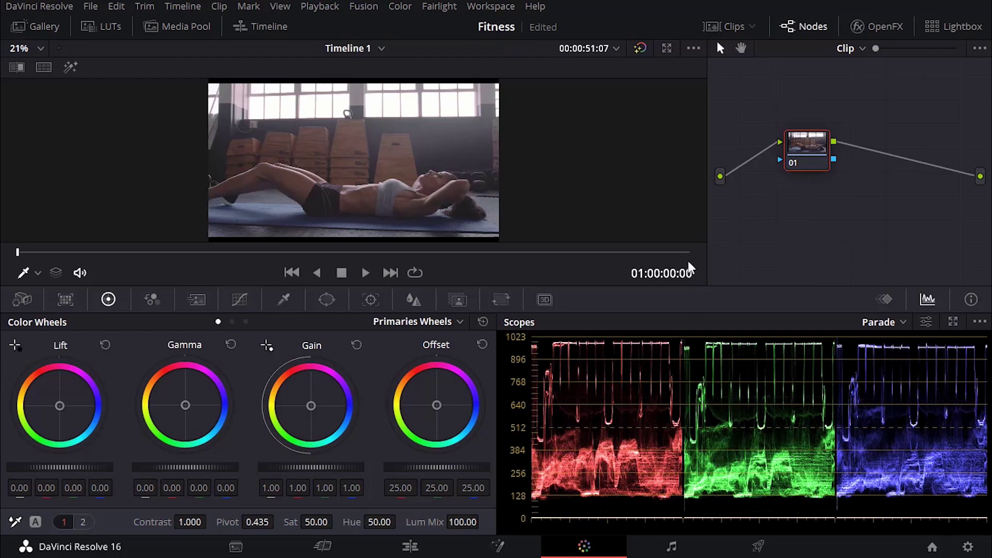
- Move node 01 higher in the node editor, add serial nodes 02 to 06 after it and arrange them in rows of two
drag(792, 144, 781, 115)
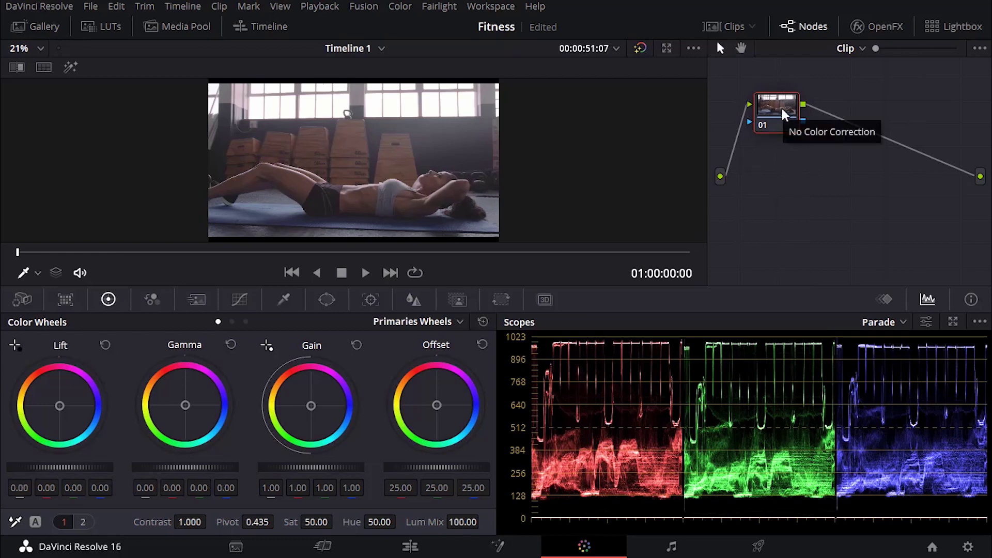
key(alt+s)
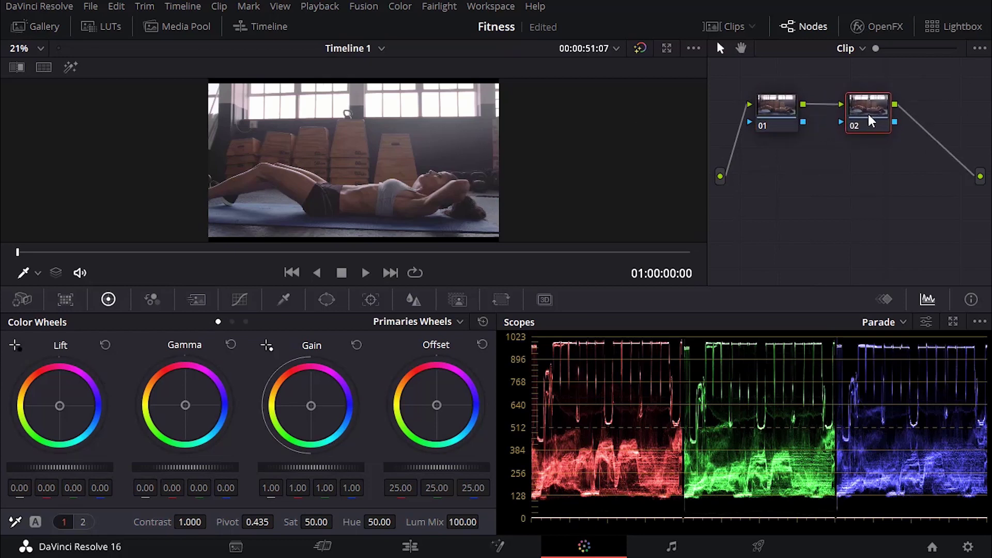
key(alt+s)
key(alt+s)
key(alt+s)
drag(955, 172, 772, 227)
key(alt+s)
drag(847, 227, 877, 229)
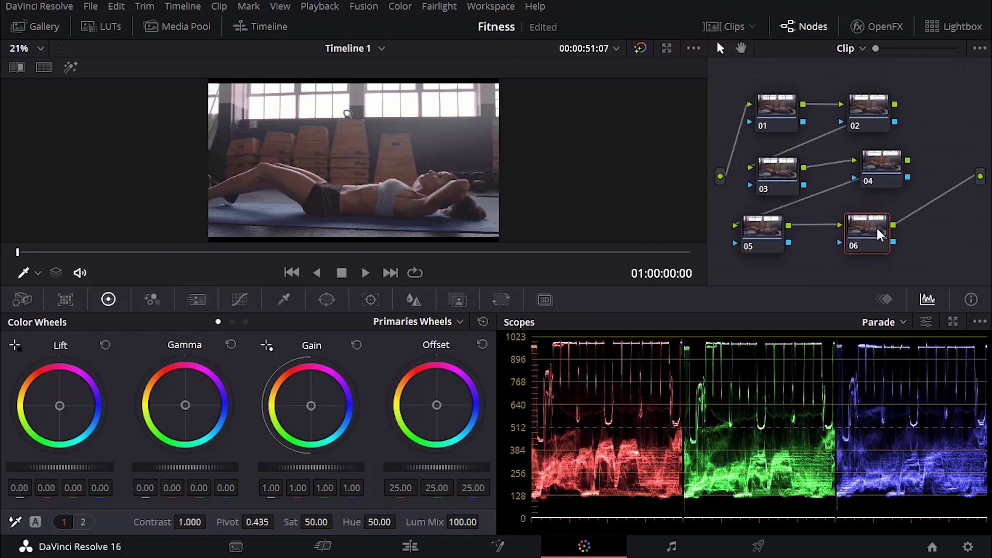
- Reposition node 05, add serial node 07 after node 06 and place it below the third row
drag(757, 227, 782, 221)
click(866, 230)
key(alt+s)
click(855, 236)
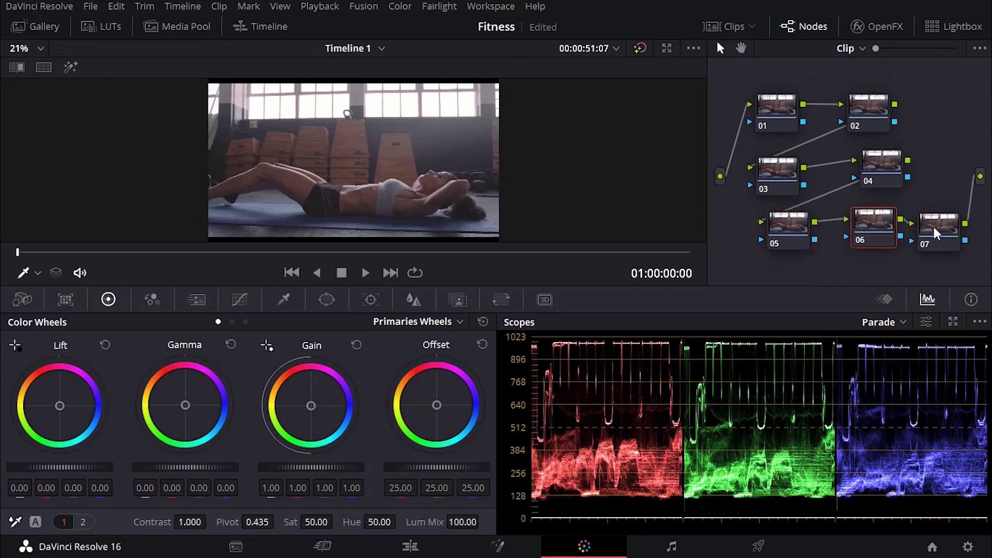
drag(934, 232, 821, 270)
- Align nodes 03 to 06 into even, compact rows of two and raise node 07 fully into view beneath them
click(782, 225)
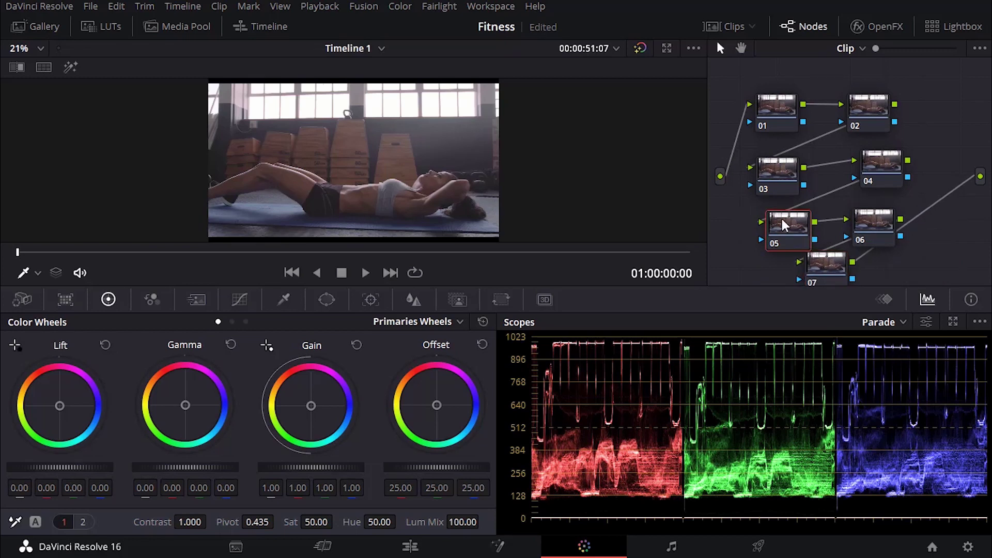
drag(782, 223, 775, 217)
drag(872, 223, 877, 217)
drag(783, 225, 779, 218)
drag(887, 164, 879, 178)
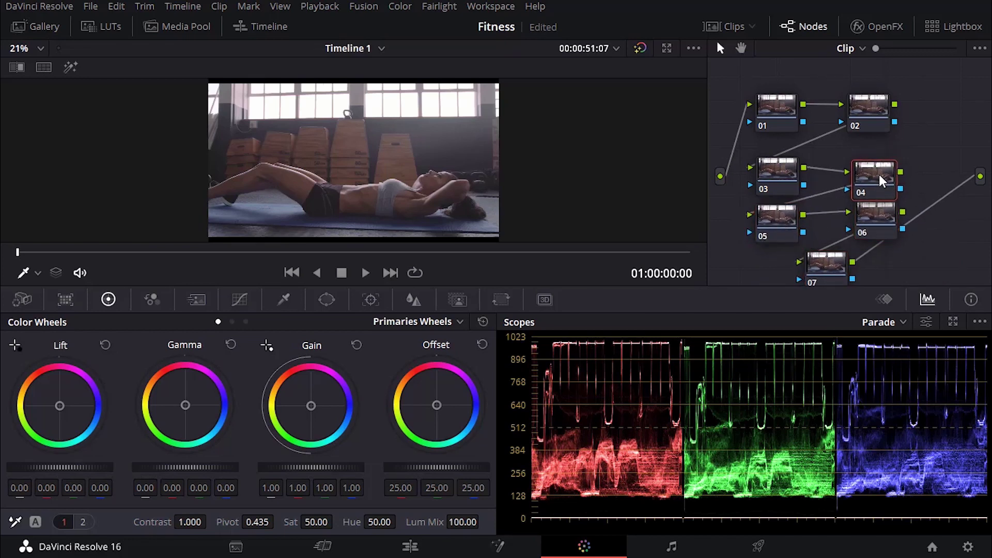
drag(782, 178, 778, 169)
drag(854, 173, 855, 160)
mouse_move(765, 211)
mouse_down()
mouse_move(760, 200)
mouse_move(768, 207)
mouse_up()
drag(888, 212, 889, 205)
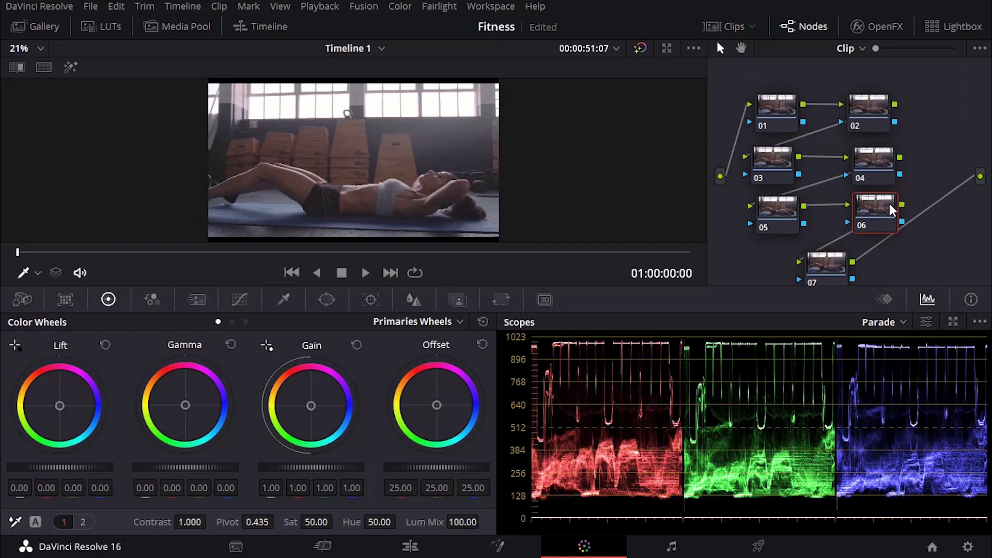
drag(813, 283, 817, 268)
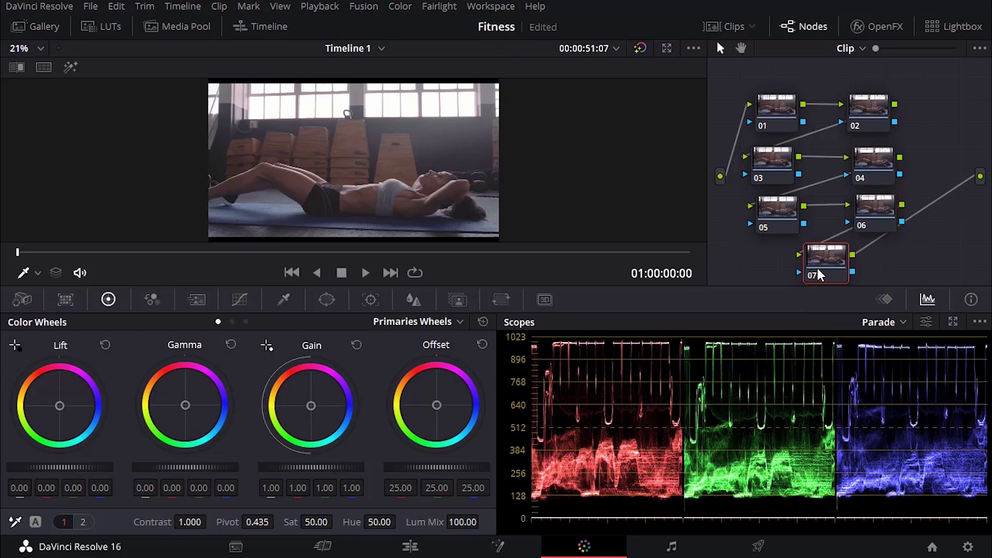
- Label node 01 "Sharpen"
drag(777, 119, 778, 109)
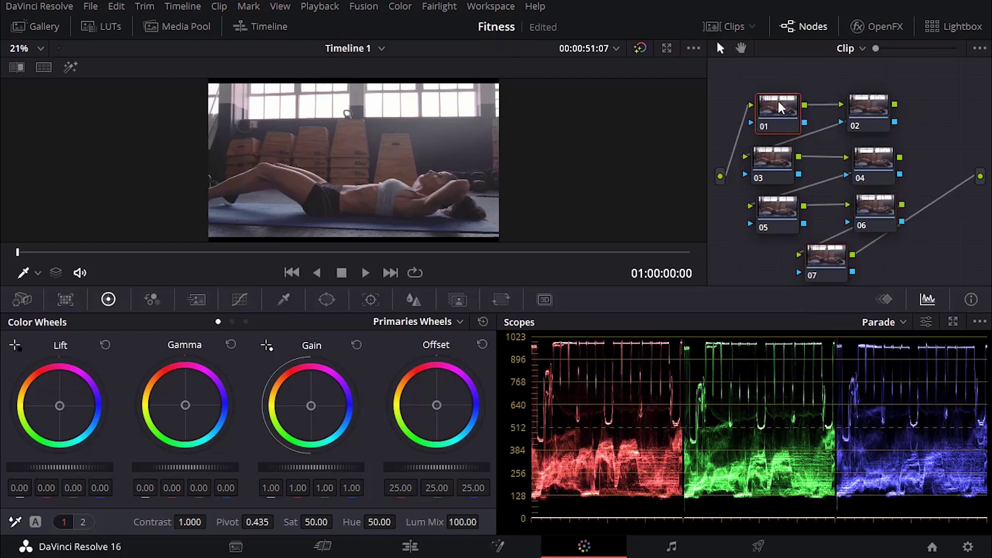
right_click(778, 103)
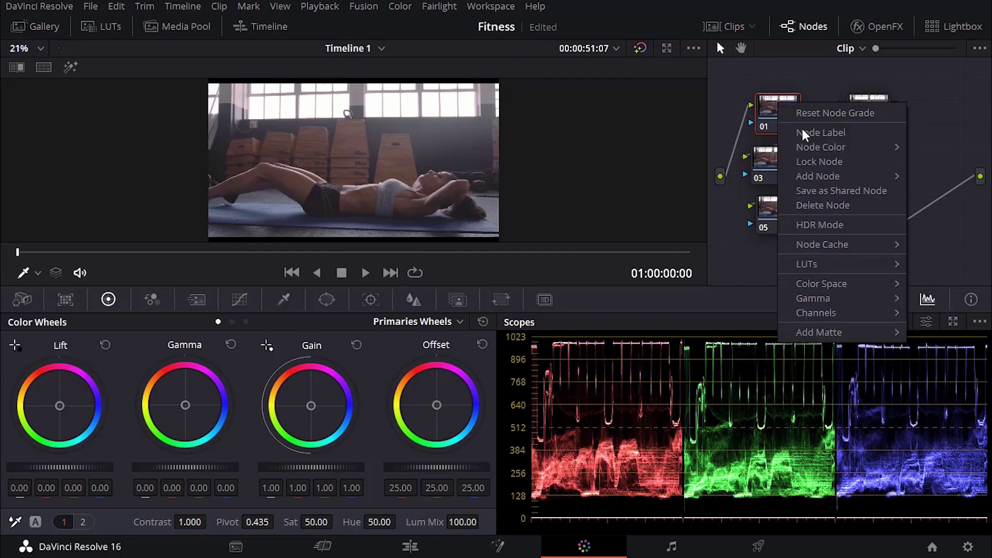
click(810, 134)
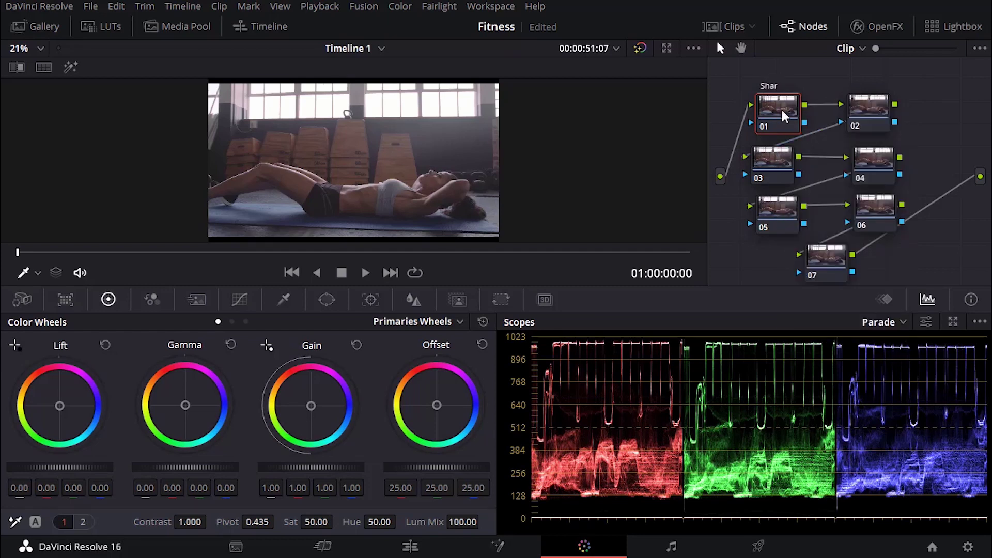
key(Return)
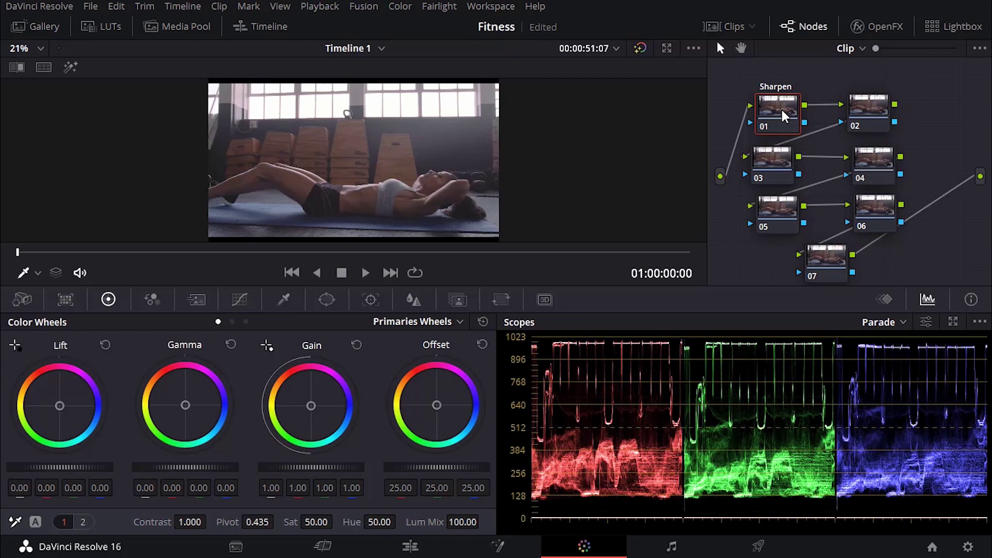
- Label node 02 "Primaries or masters"
click(878, 100)
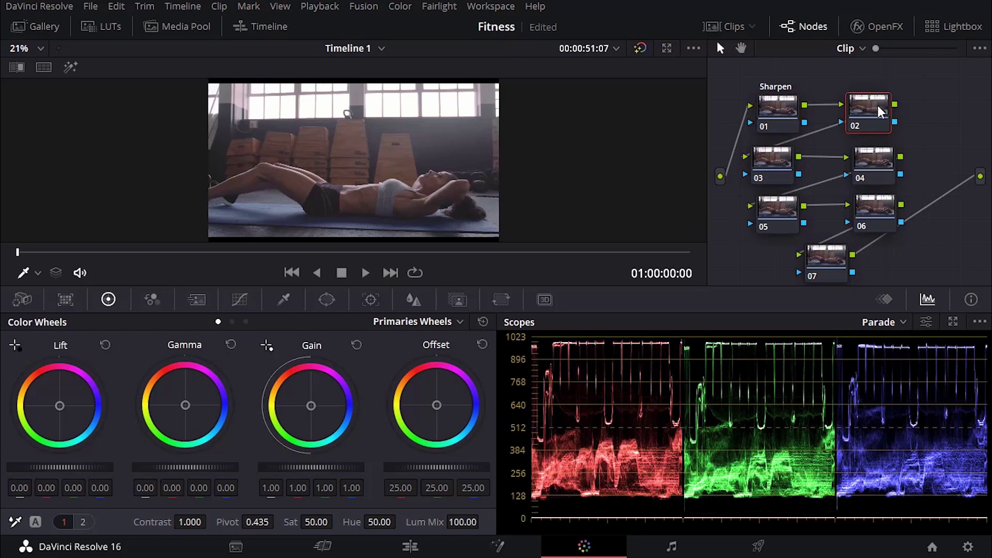
right_click(873, 107)
click(903, 133)
text(Primaries or masters)
key(Return)
- Label node 03 "White balance color wheel"
click(774, 161)
right_click(773, 157)
click(804, 185)
text(White)
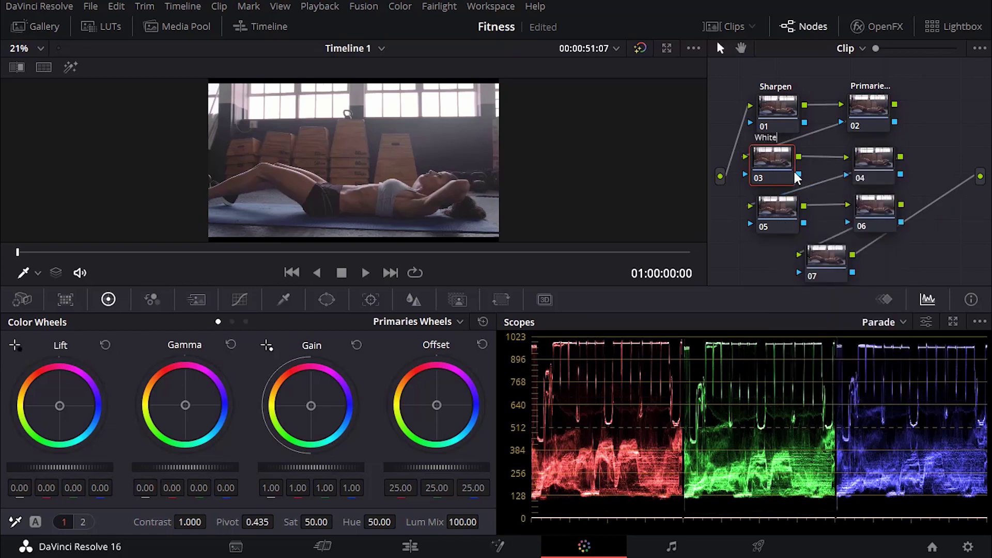
text( balance color zh)
key(BackSpace)
key(BackSpace)
text(wheel)
key(Return)
click(16, 527)
click(34, 522)
- Label node 04 "Contrast and pop"
click(875, 161)
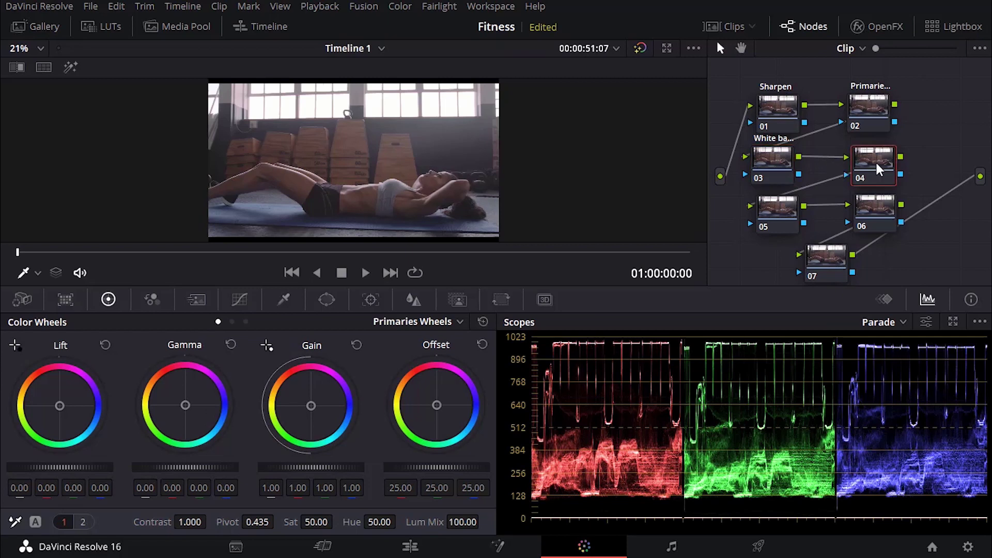
right_click(875, 160)
click(912, 191)
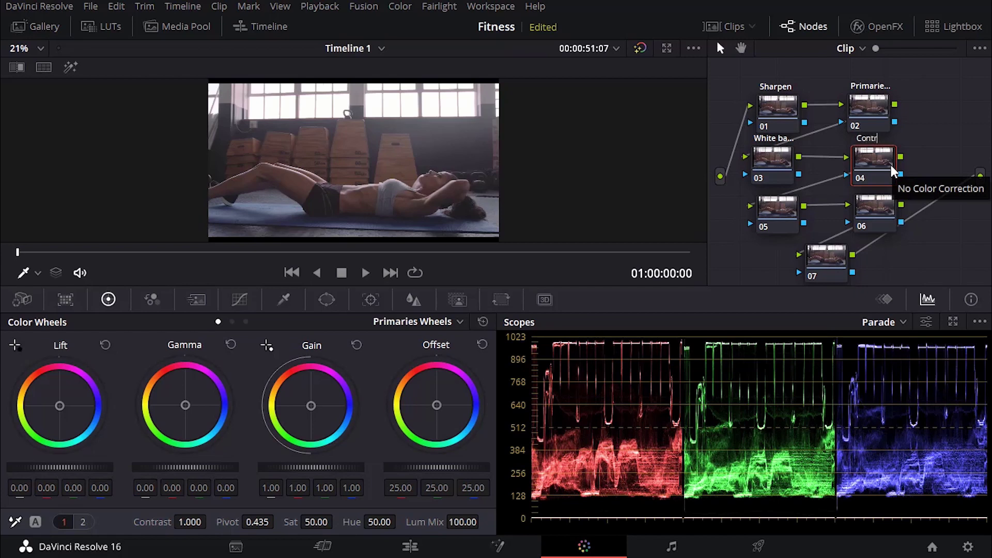
text(Contrast and pop)
key(Return)
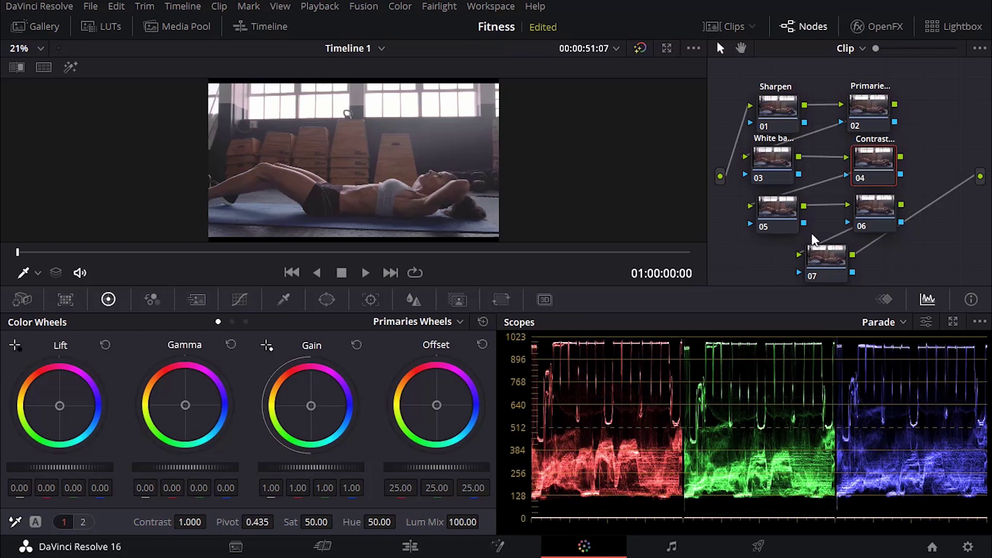
- Nudge nodes 05 and 06 slightly apart and label node 05 "Curves and secondaries"
drag(782, 209, 775, 210)
drag(886, 205, 888, 206)
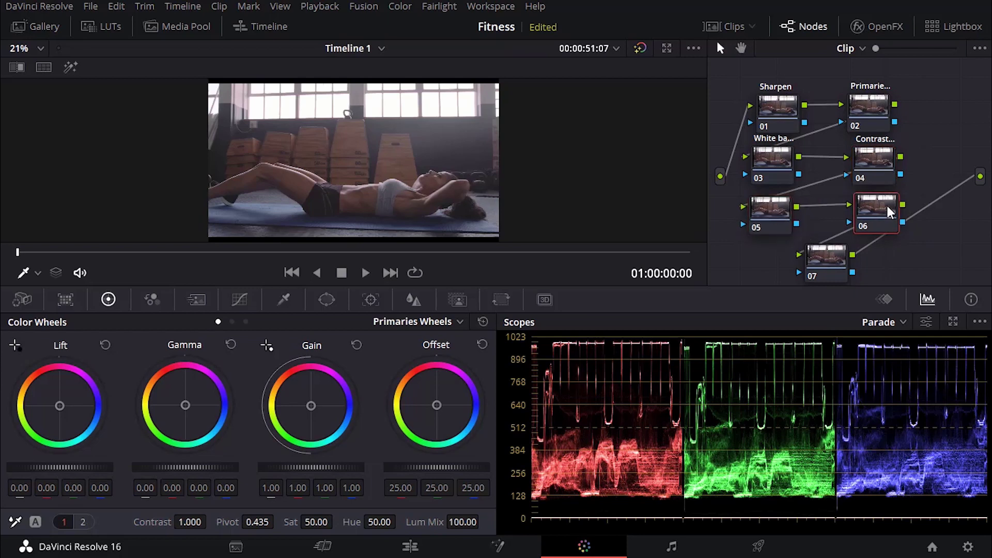
click(786, 209)
right_click(775, 212)
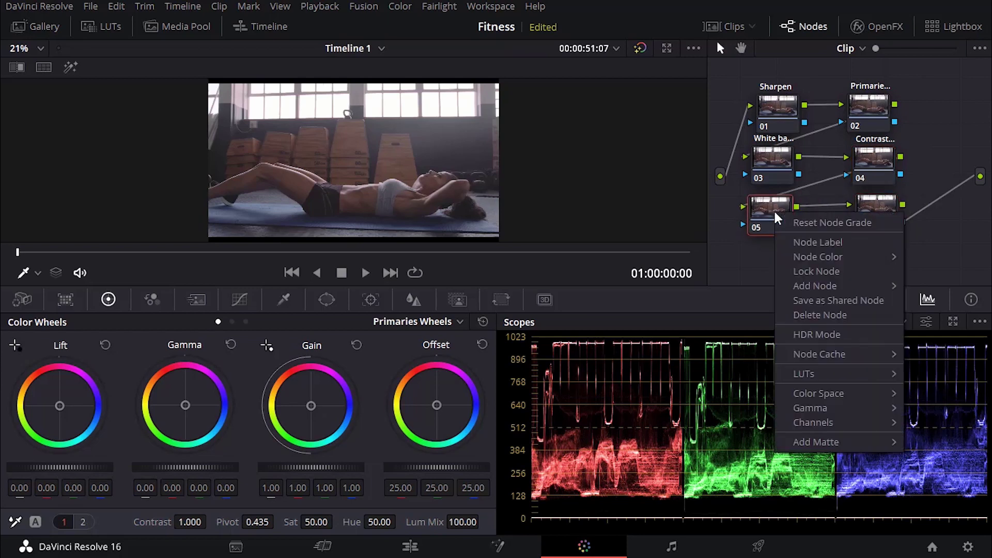
click(806, 240)
text(Curves and)
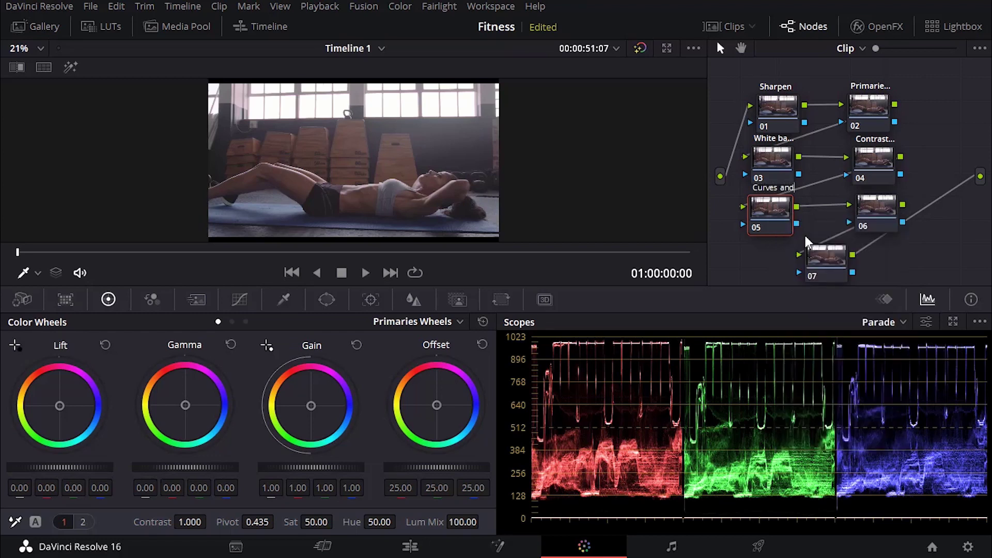
text( secondaries)
key(Return)
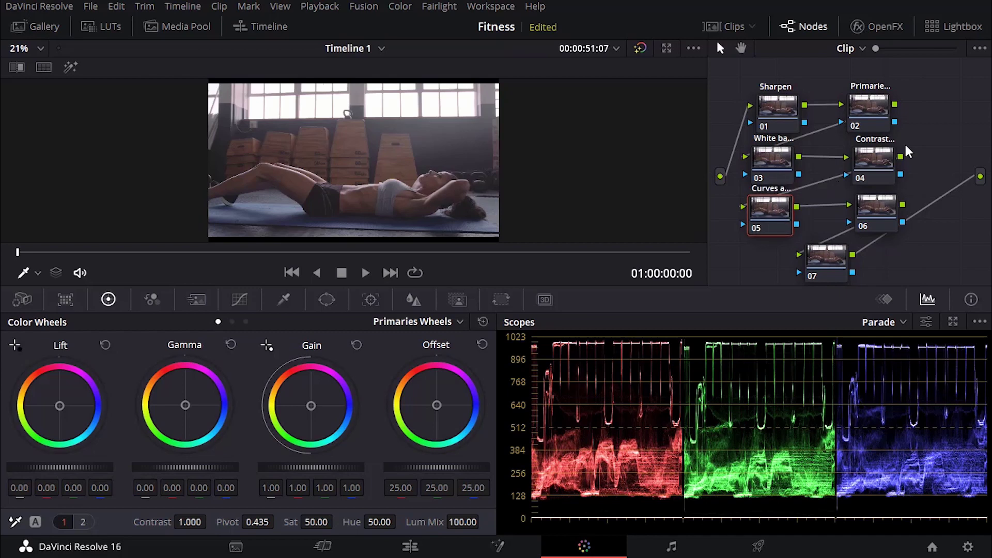
- Label node 06 "Vignette"
click(864, 207)
right_click(863, 207)
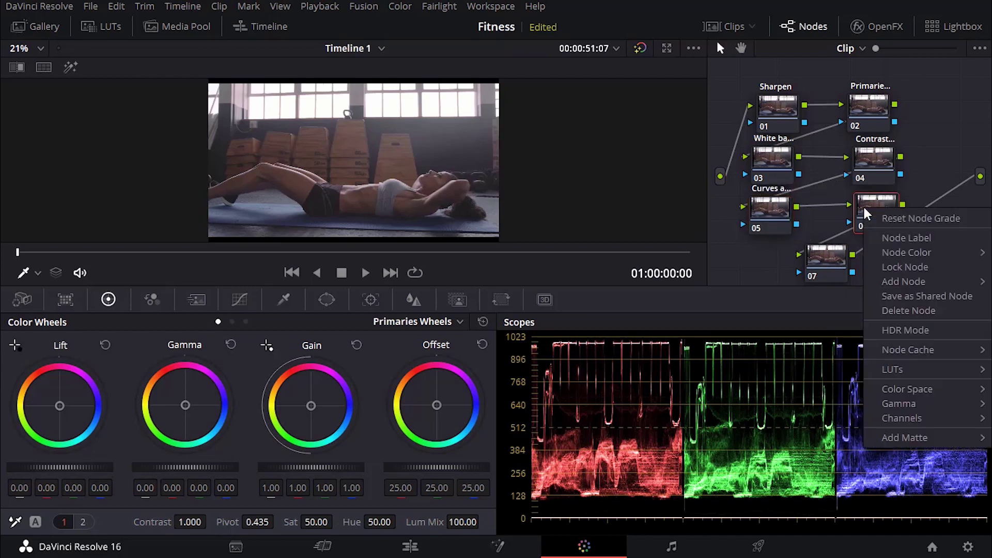
click(893, 235)
text(Vign)
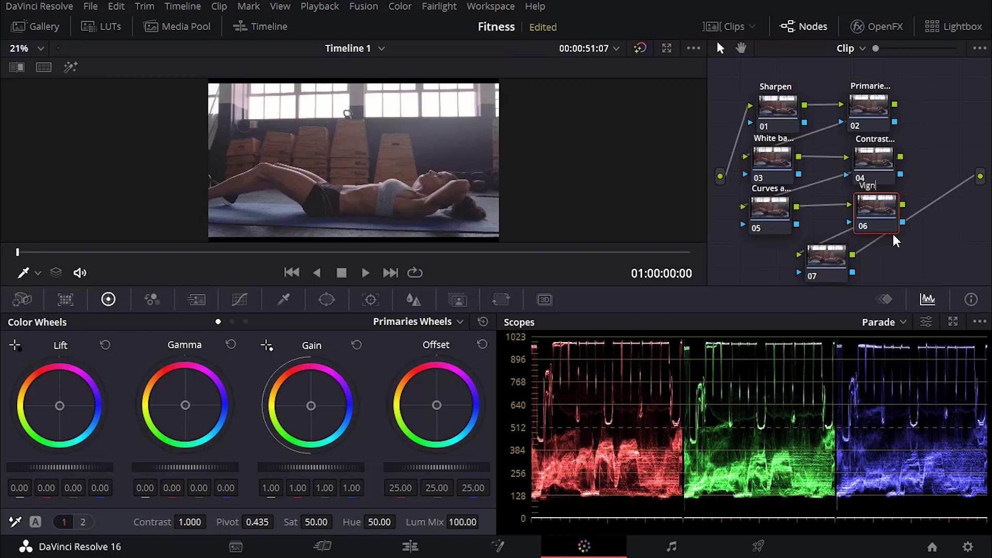
text(ette)
key(Return)
- Label node 07 "Color grading or luts"
click(816, 255)
right_click(817, 256)
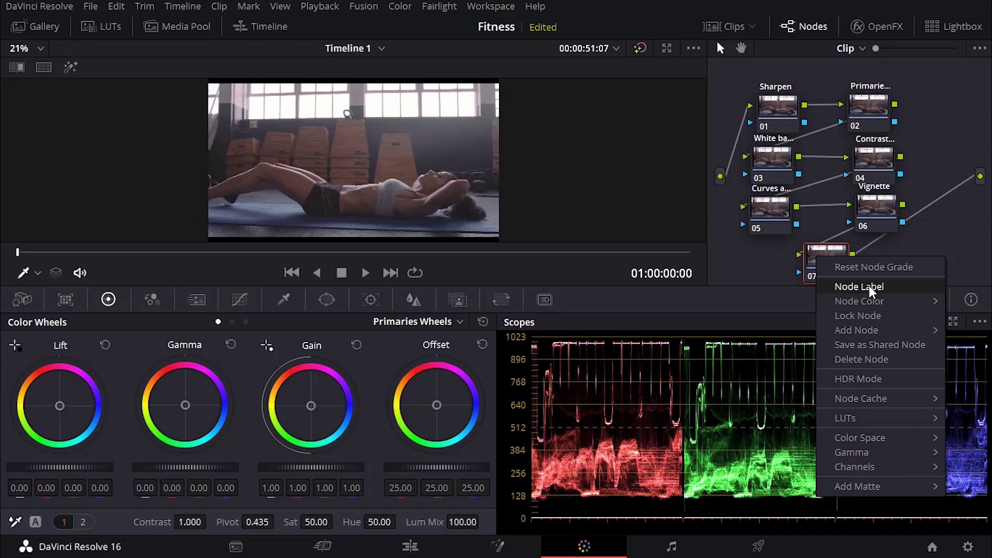
click(869, 286)
text(Color grading)
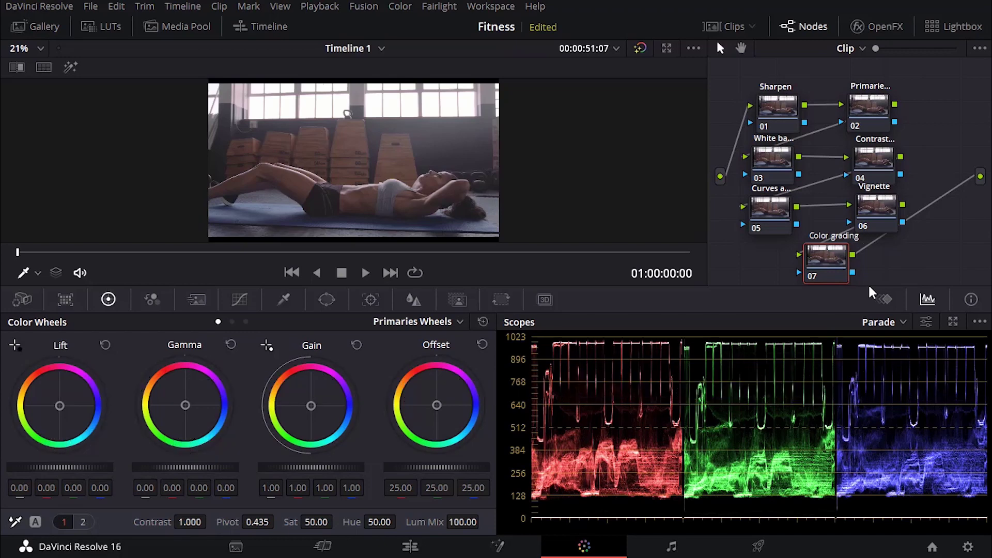
text(or luts)
key(Return)
- Select node 02, the primaries node, in the node editor
click(871, 111)
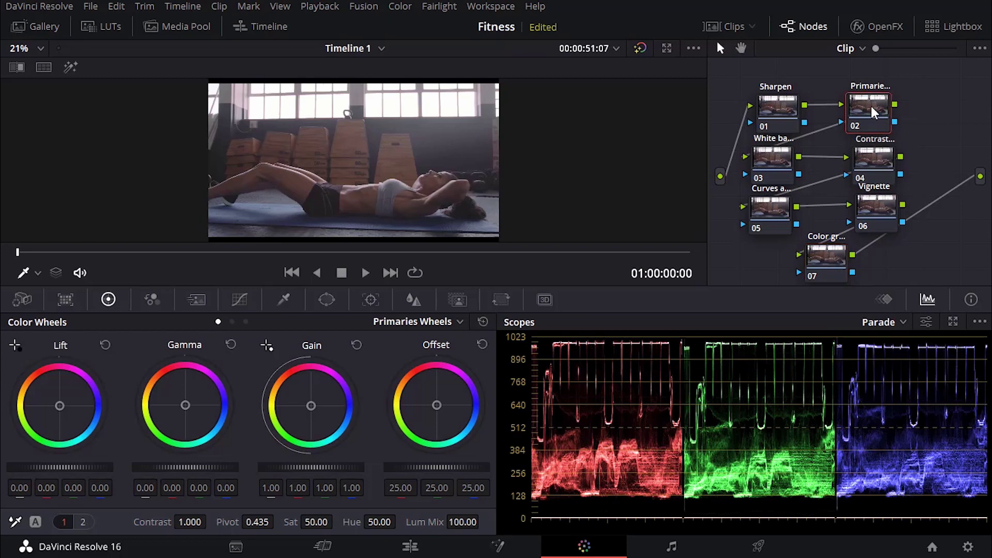